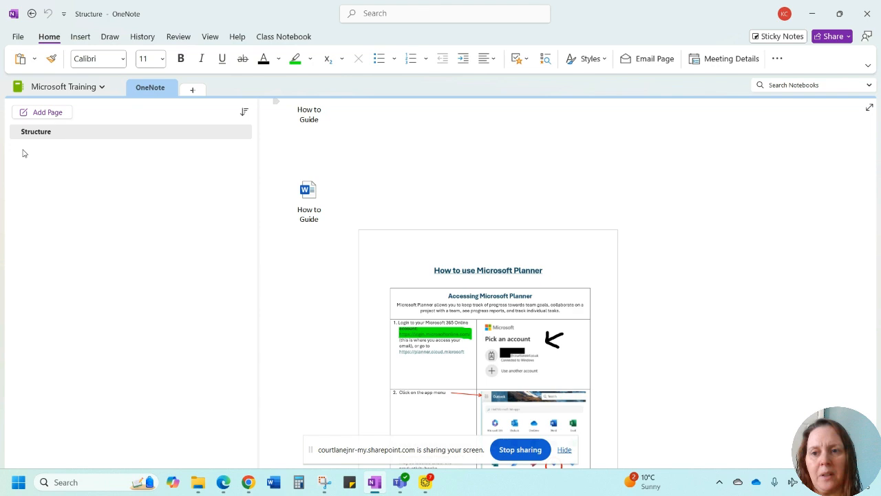
Step: Add a new section named Planner to the Microsoft Training notebook
click(192, 89)
text(Pla)
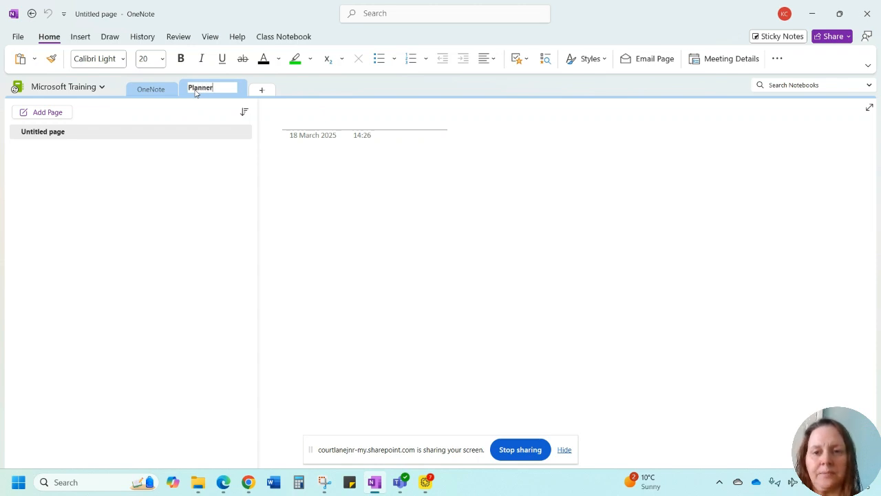
text(nner)
key(Return)
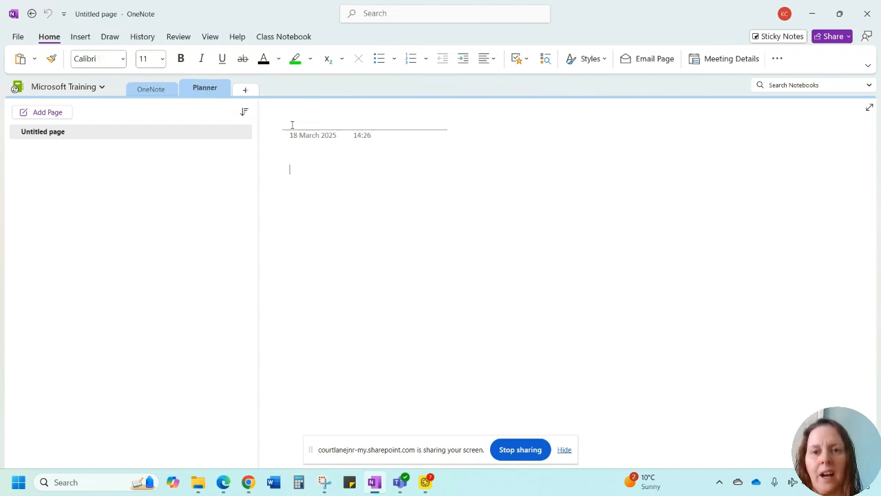
Step: Title the untitled page in the Planner section "How to Guides"
click(301, 125)
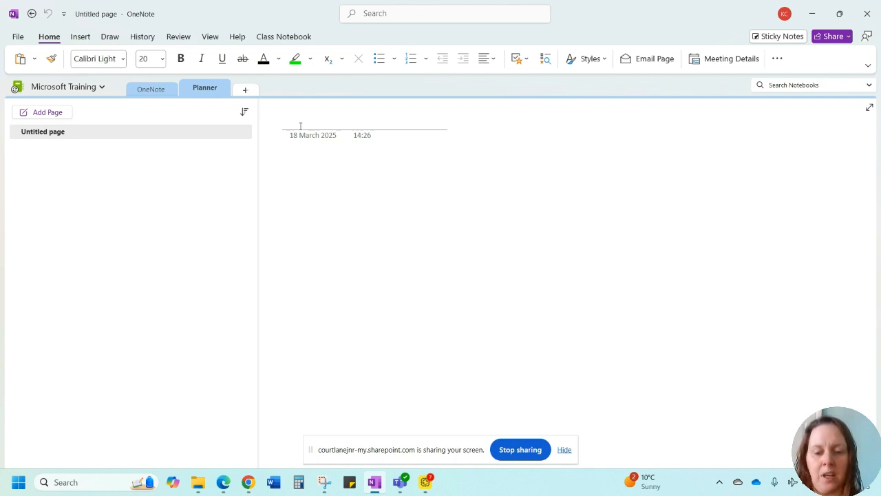
text(How to )
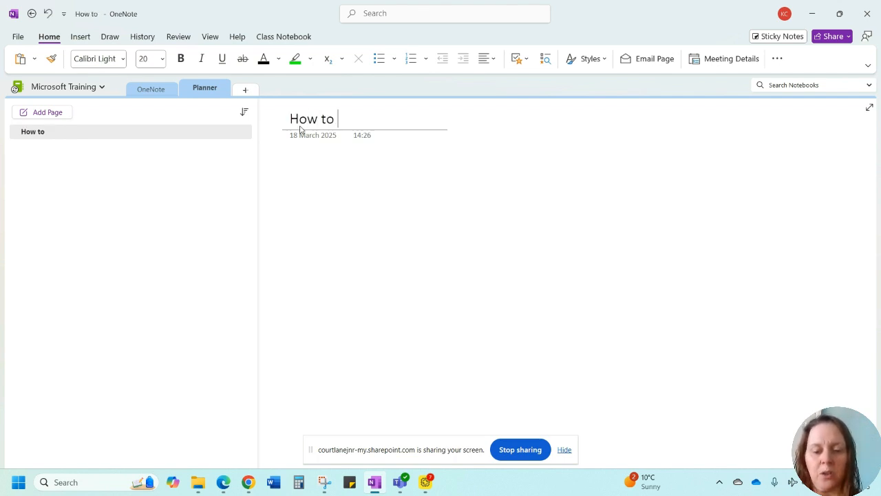
text(Guides)
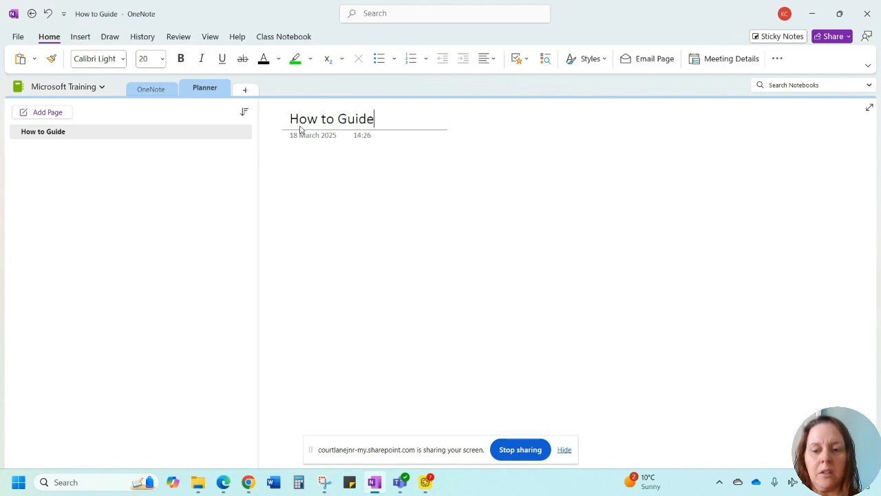
click(359, 206)
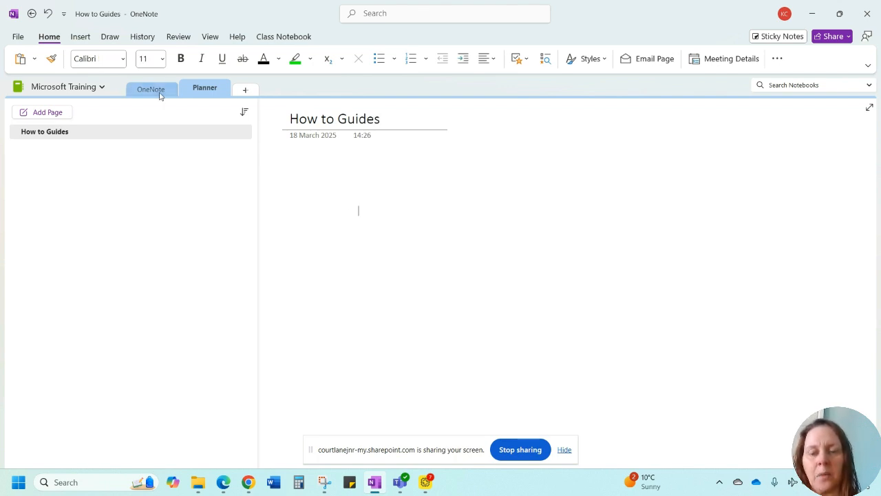
Step: Move the "How to use Microsoft Planner" page image from the OneNote section's Structure page to the How to Guides page in Planner
click(159, 95)
click(433, 239)
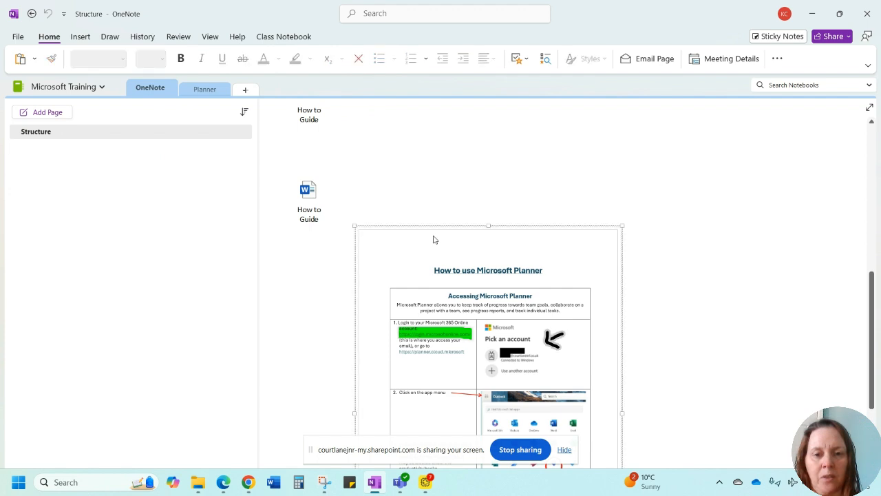
right_click(394, 252)
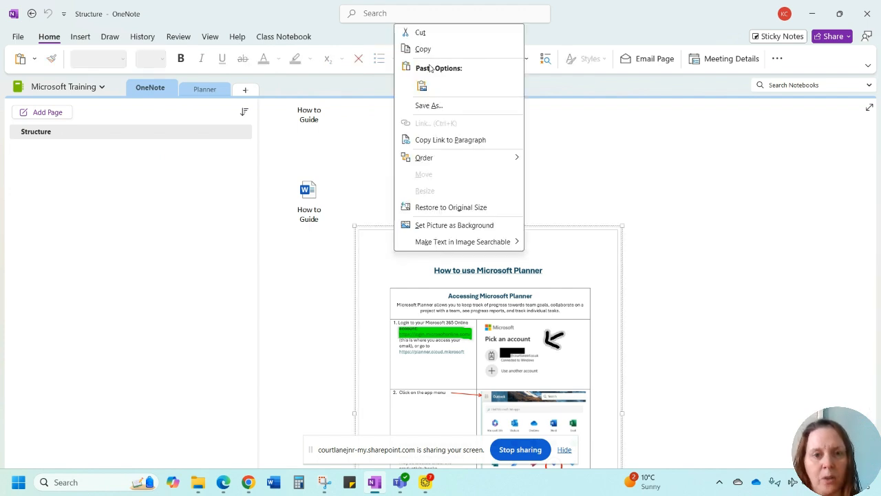
click(419, 34)
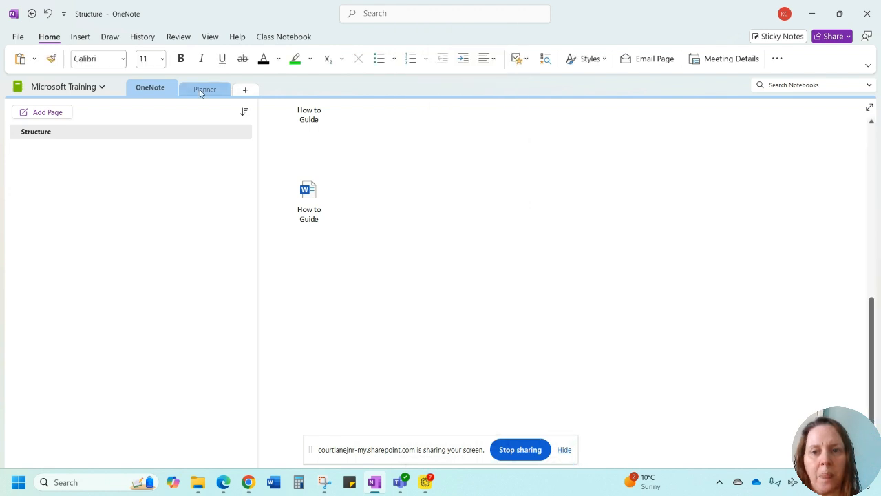
click(201, 90)
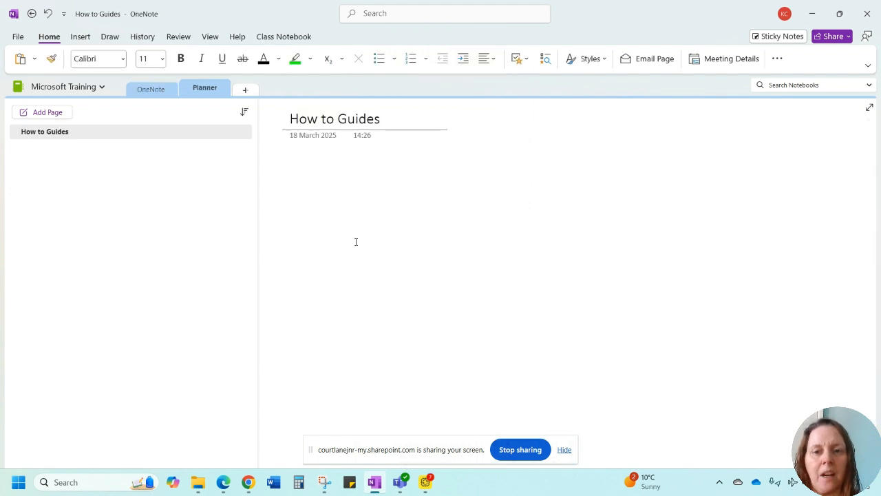
right_click(298, 201)
click(326, 262)
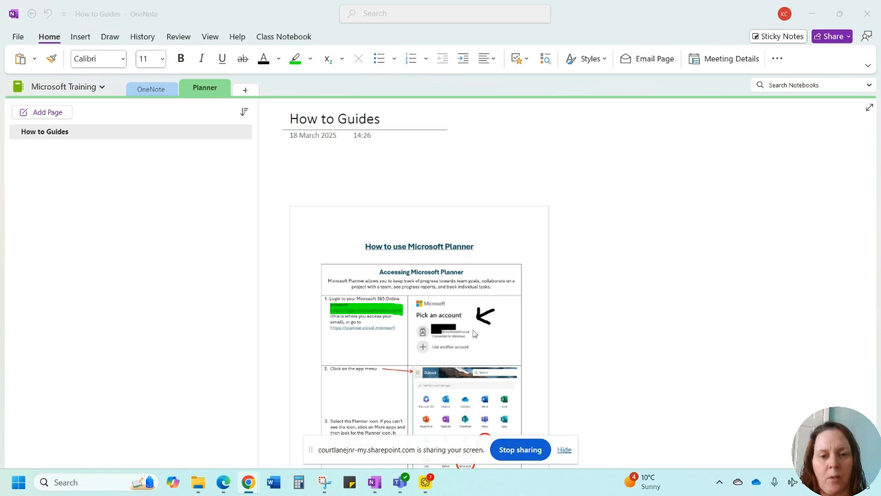
Step: Delete the How to Guide PDF attachment from the Structure page in the OneNote section
click(151, 89)
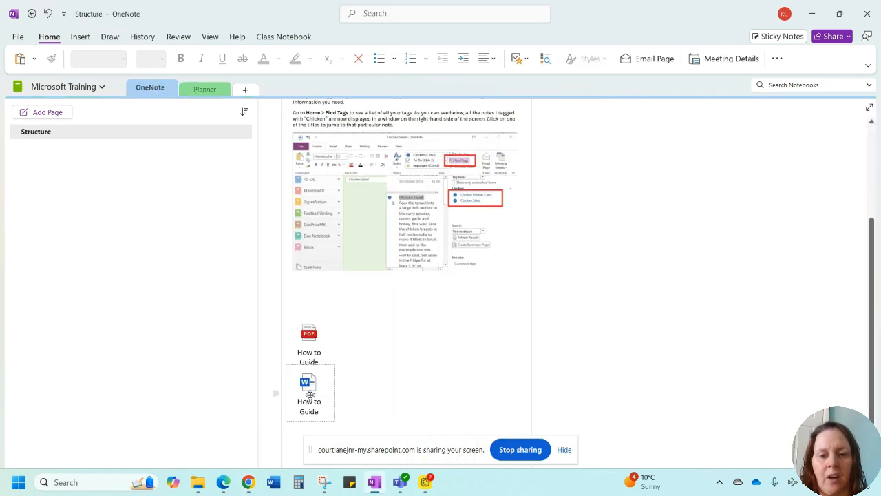
click(316, 341)
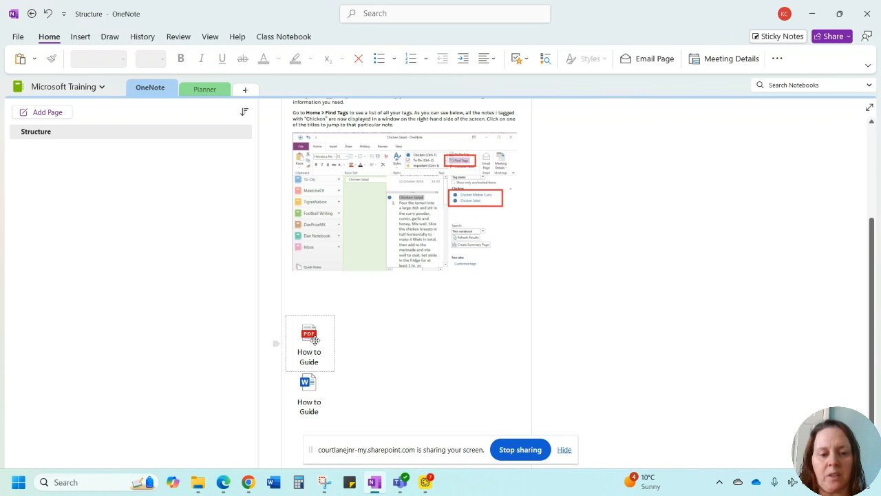
key(Delete)
Step: Move the How to Guide Word attachment to the Planner section's How to Guides page and place it just above the guide image
click(313, 340)
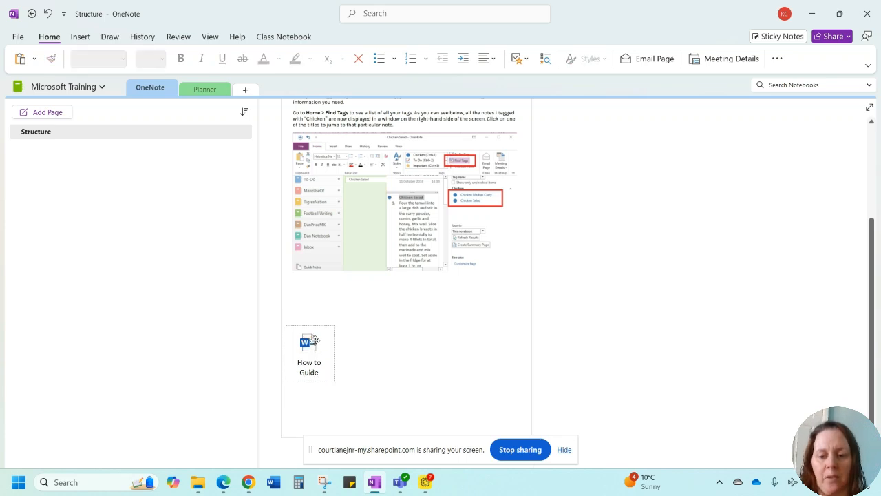
right_click(313, 340)
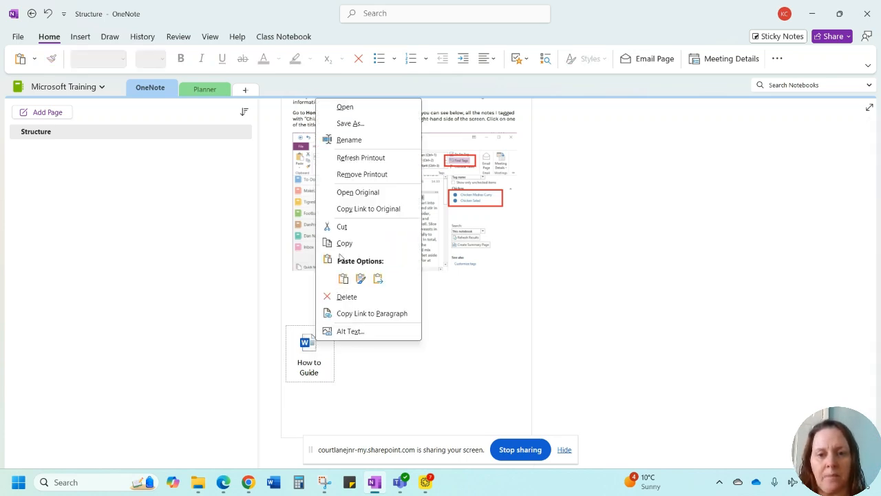
click(338, 226)
click(204, 89)
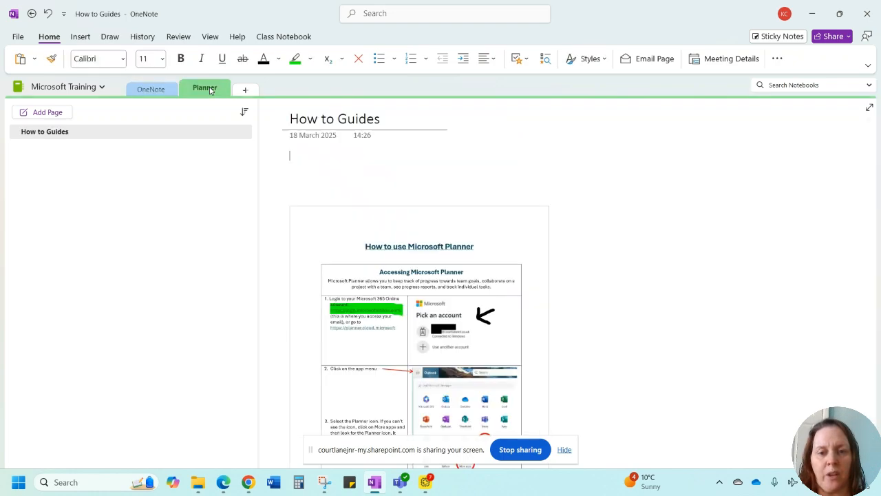
key(ctrl+v)
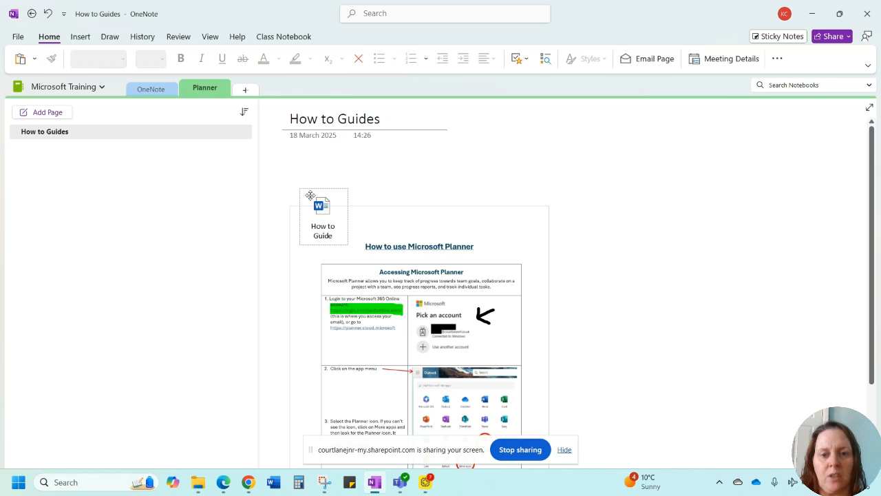
drag(313, 200, 308, 179)
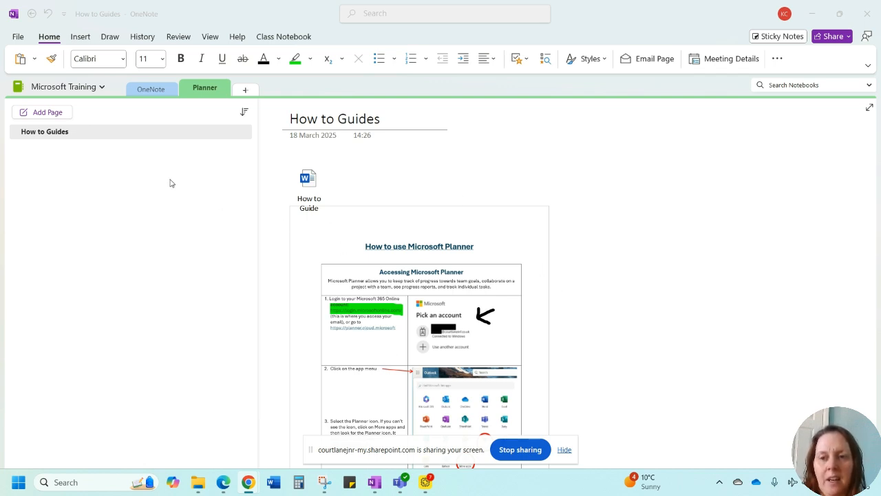
Step: Add a page titled "Links" to the Planner section and place the cursor in its body
click(38, 117)
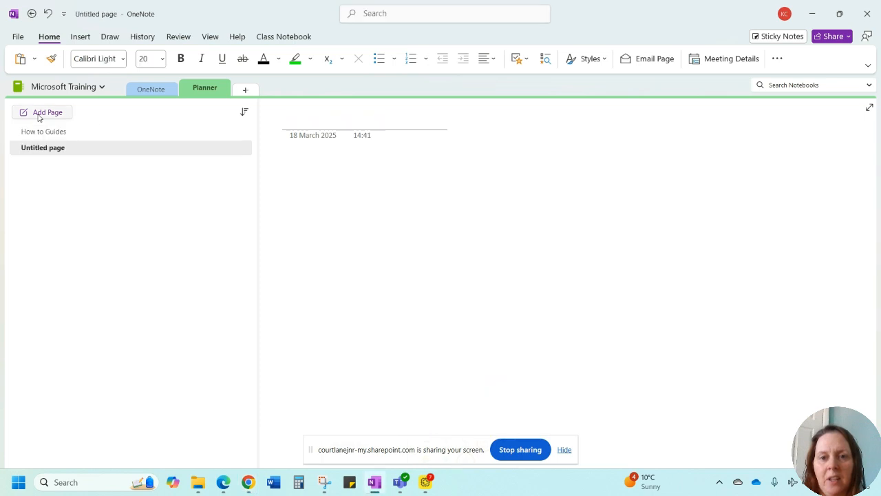
text(Links)
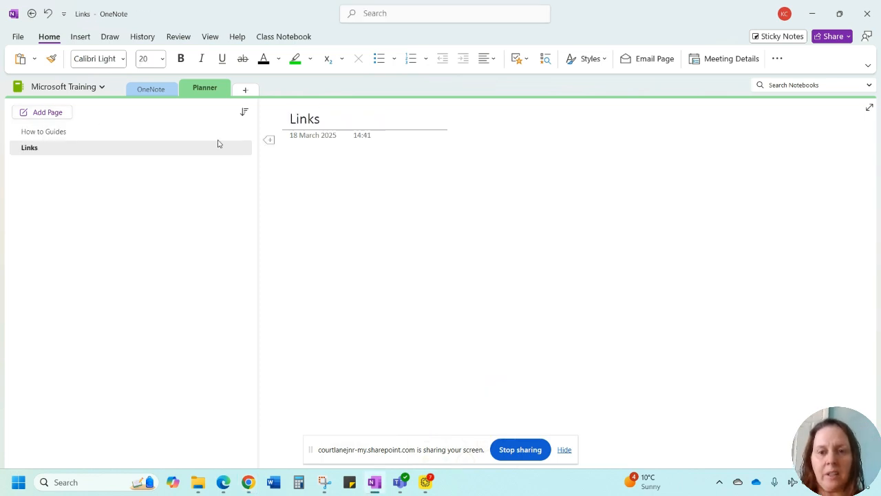
click(298, 175)
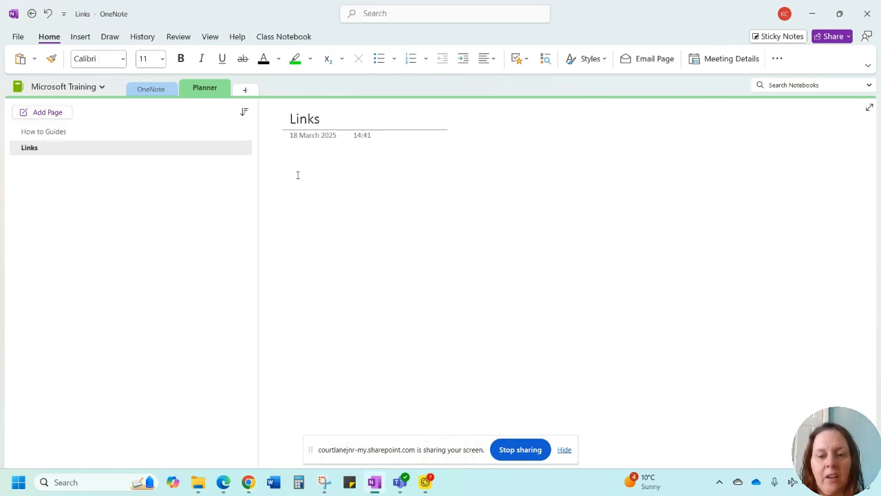
Step: Copy the web address of the "Get started with OneNote" training module from Chrome and paste it into the Links page
click(250, 482)
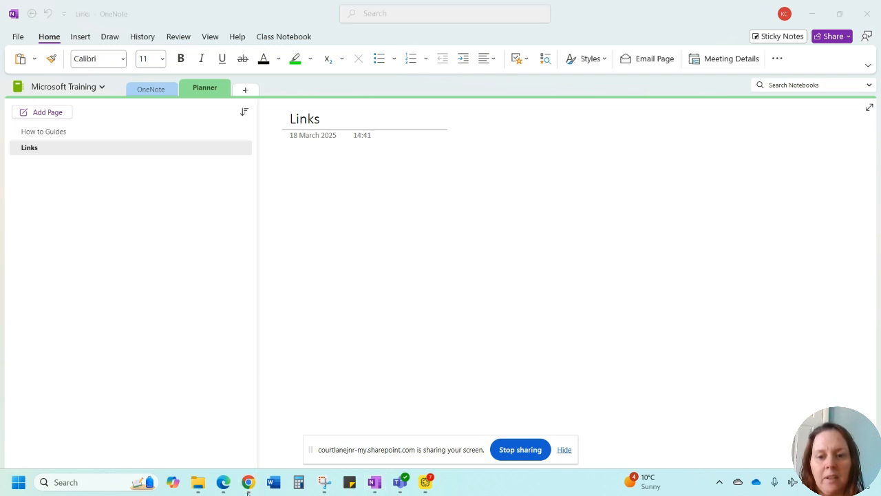
mouse_move(248, 490)
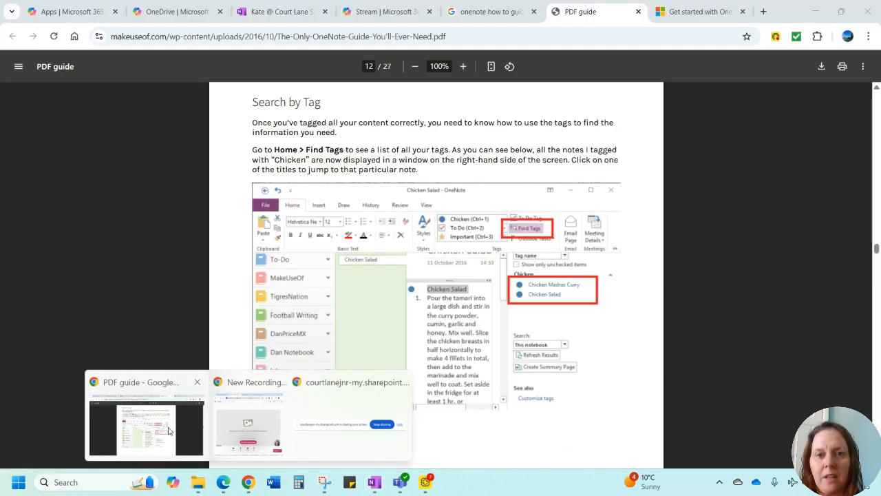
click(168, 430)
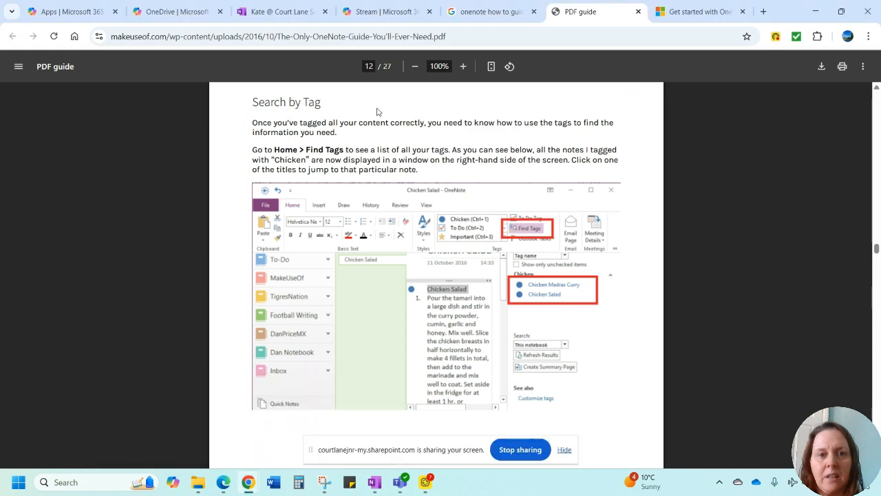
click(668, 14)
click(395, 39)
key(ctrl+c)
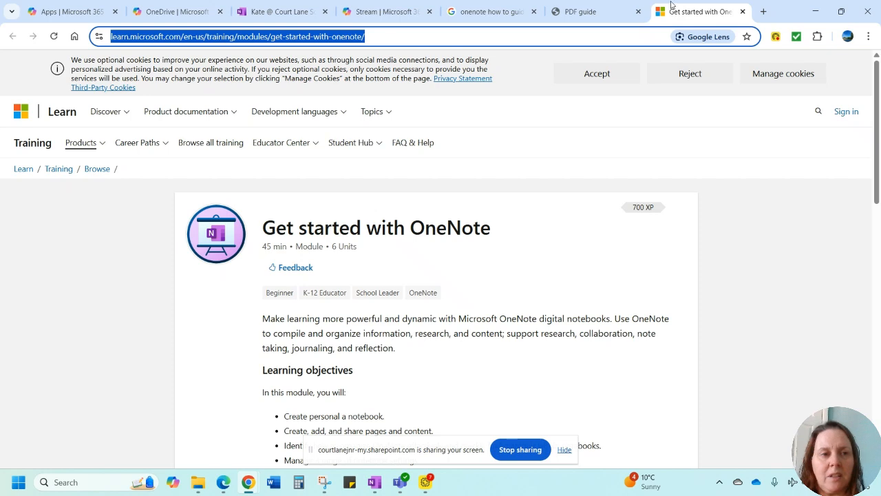
click(812, 12)
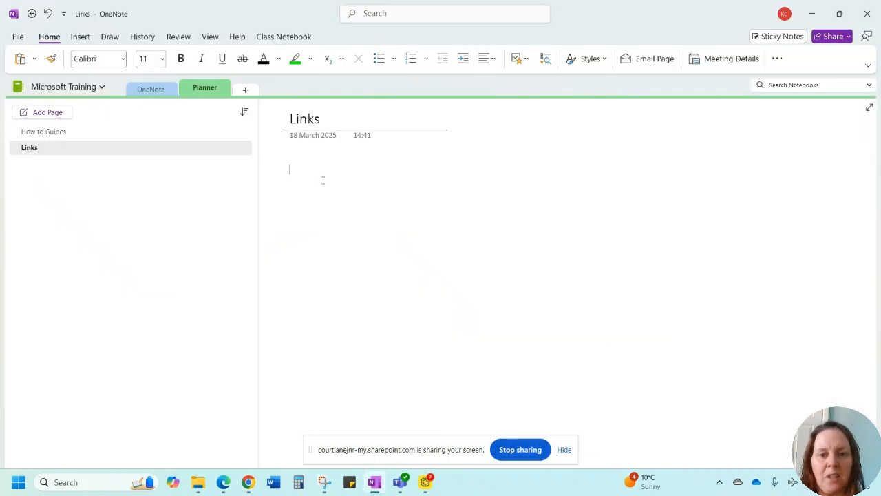
key(ctrl+v)
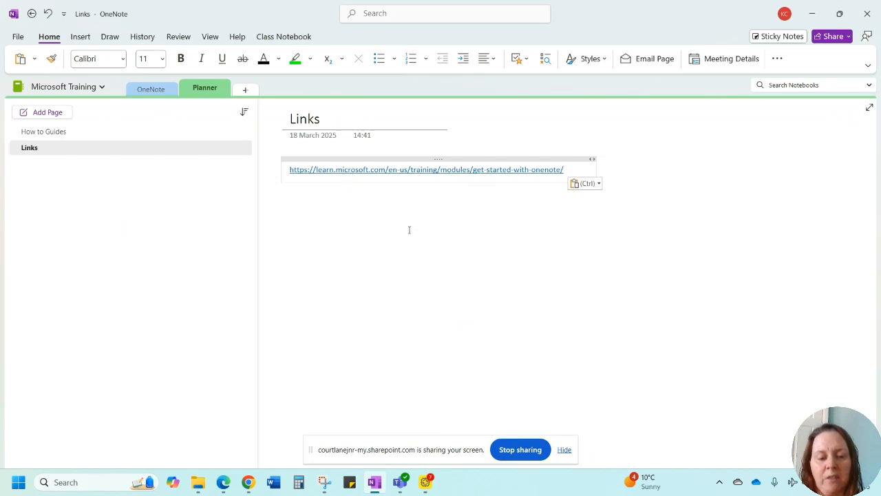
key(Return)
key(Return)
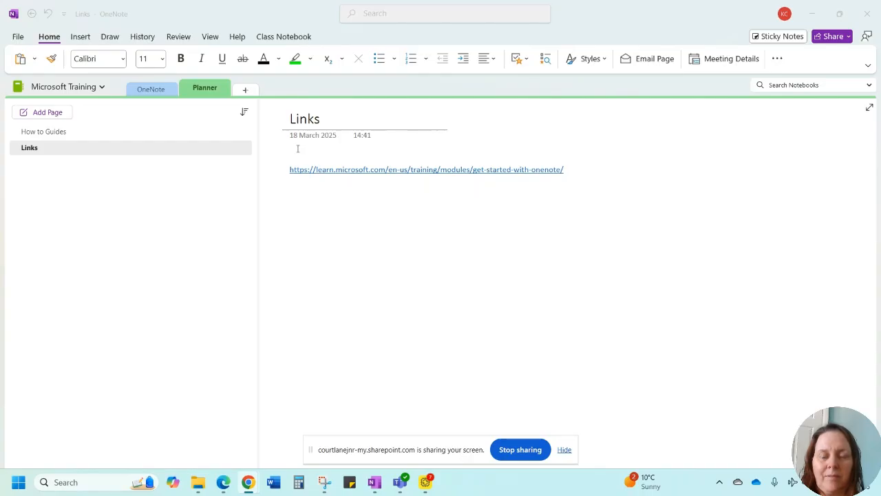
Step: Add a new section named OneDrive to the notebook
click(244, 90)
text(OneD)
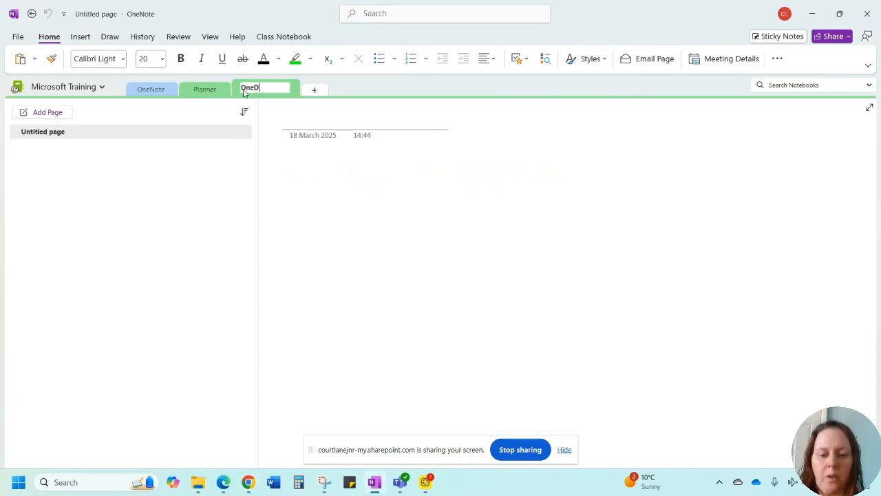
text(rive)
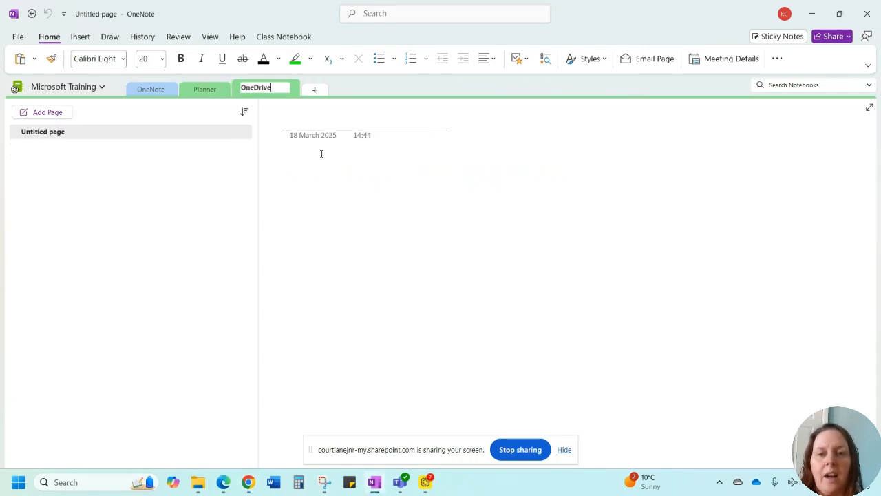
click(321, 154)
Step: Set the OneDrive section's colour to Yellow
right_click(274, 88)
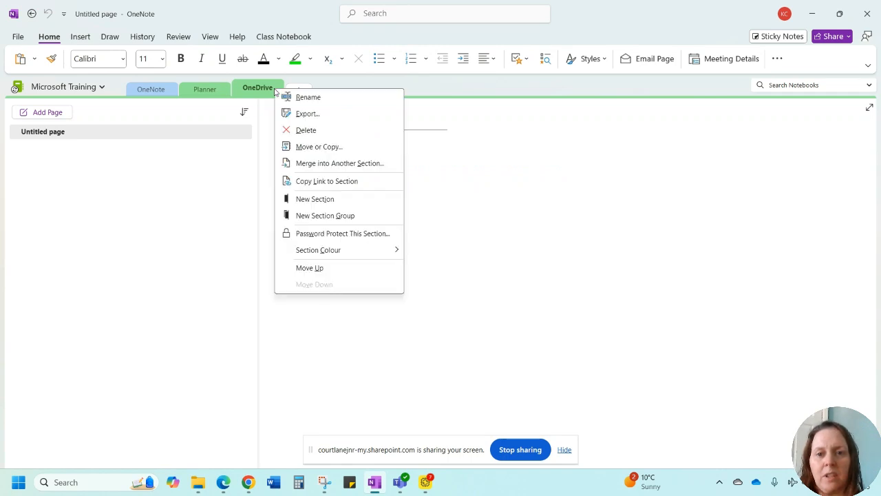
mouse_move(351, 254)
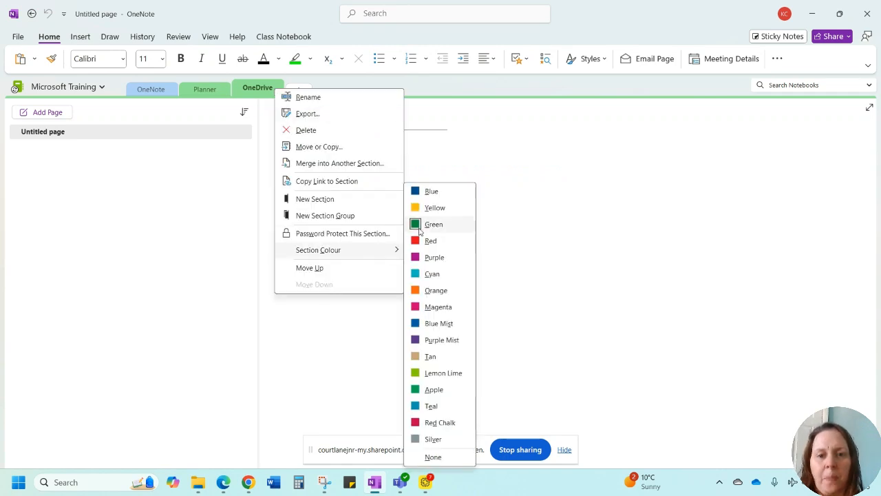
click(430, 207)
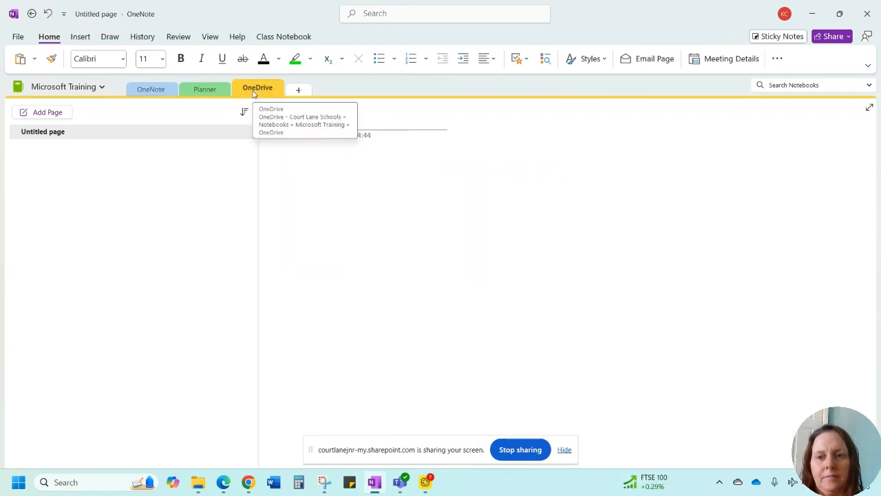
click(376, 124)
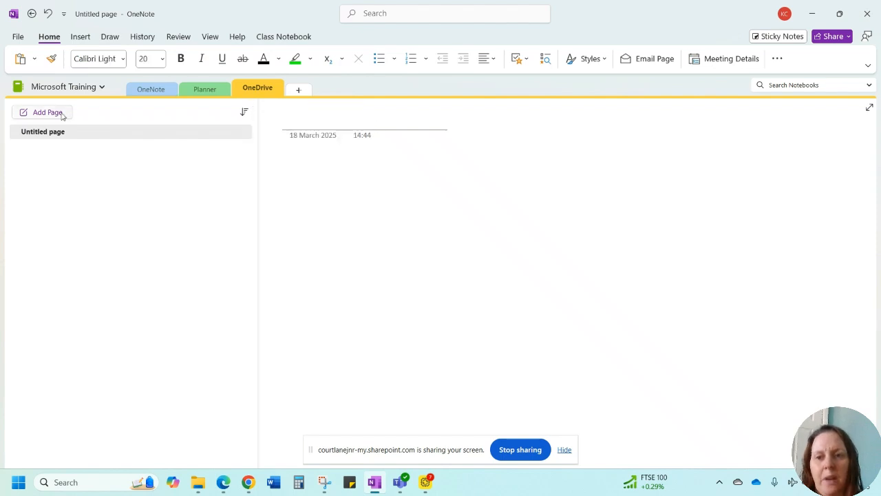
Step: Add four more untitled pages to the OneDrive section and return to its first page
click(57, 114)
click(59, 116)
click(58, 116)
click(58, 116)
click(56, 131)
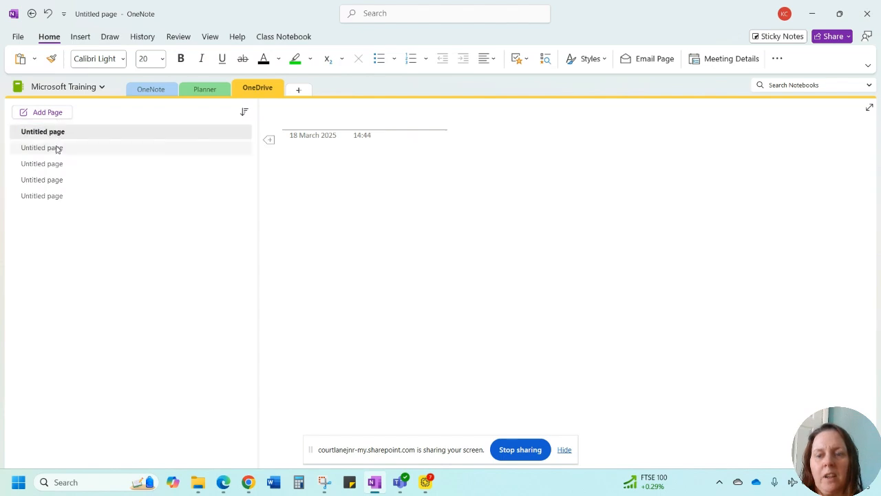
click(55, 147)
click(55, 163)
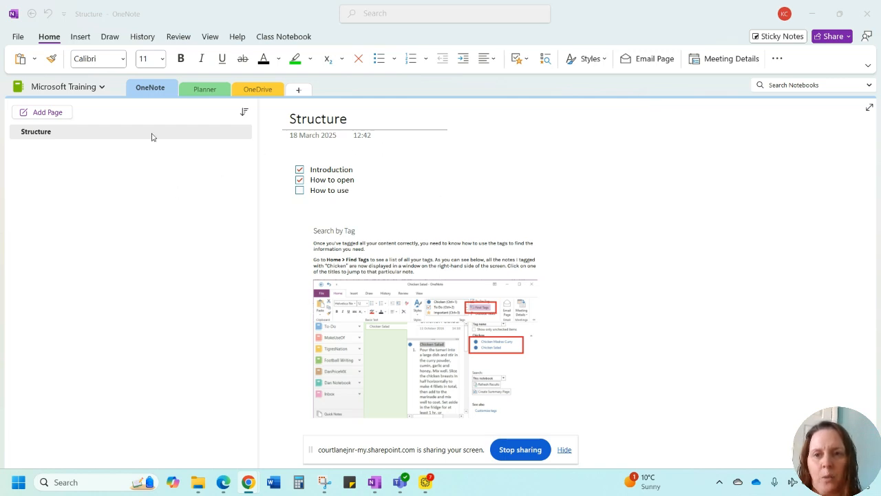
Step: Add a page titled "How to guides" to the OneNote section
click(48, 112)
text(How )
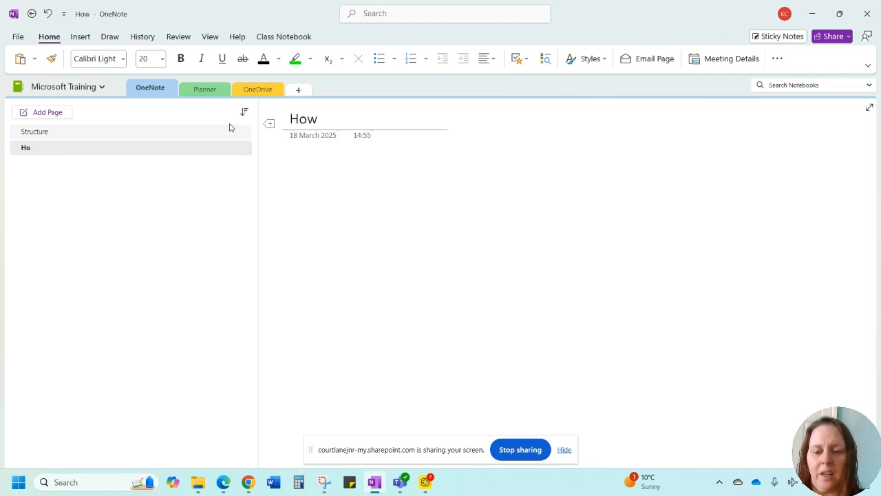
text(to guiudes)
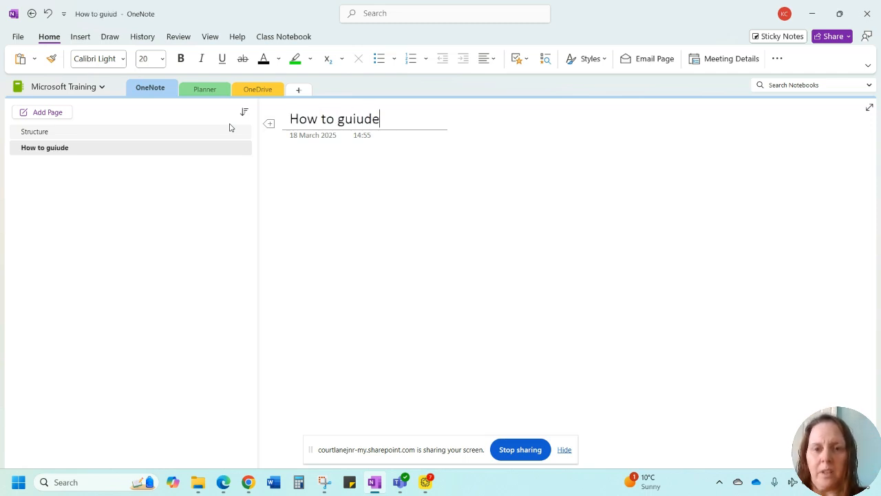
key(BackSpace)
key(BackSpace)
key(BackSpace)
key(BackSpace)
text(des)
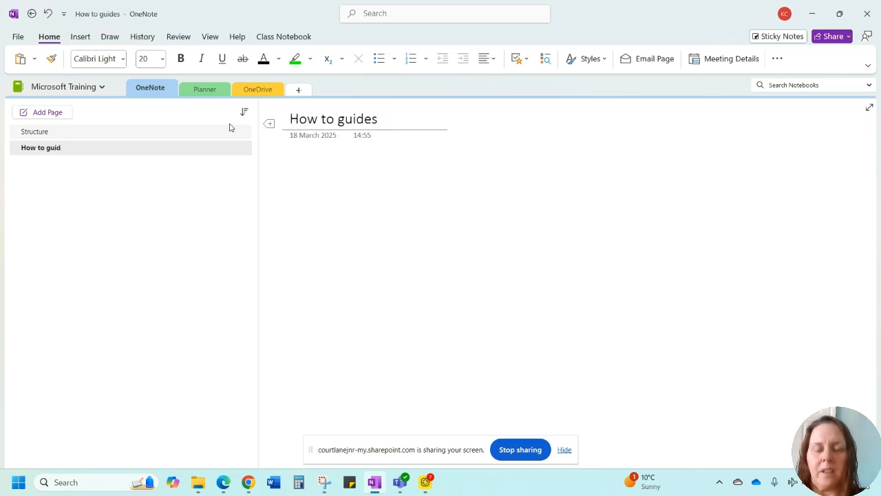
key(Return)
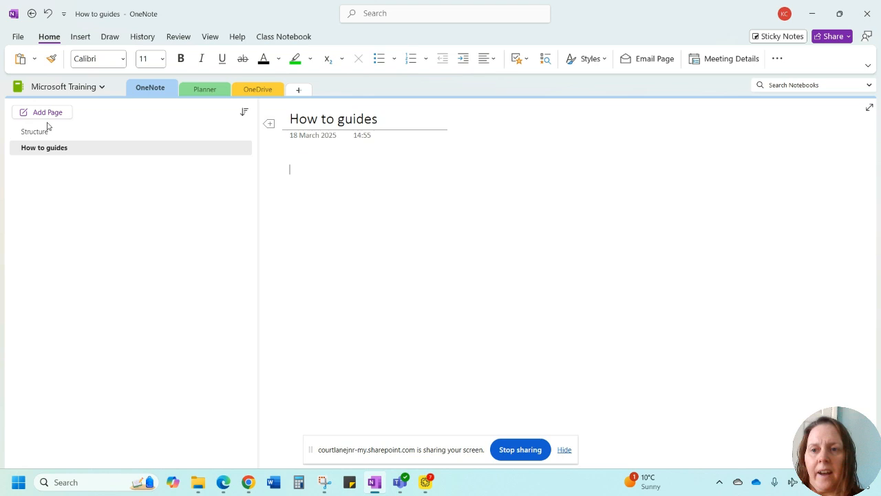
Step: Add another page to the OneNote section and title it "How to videos"
click(36, 116)
text(How to videos)
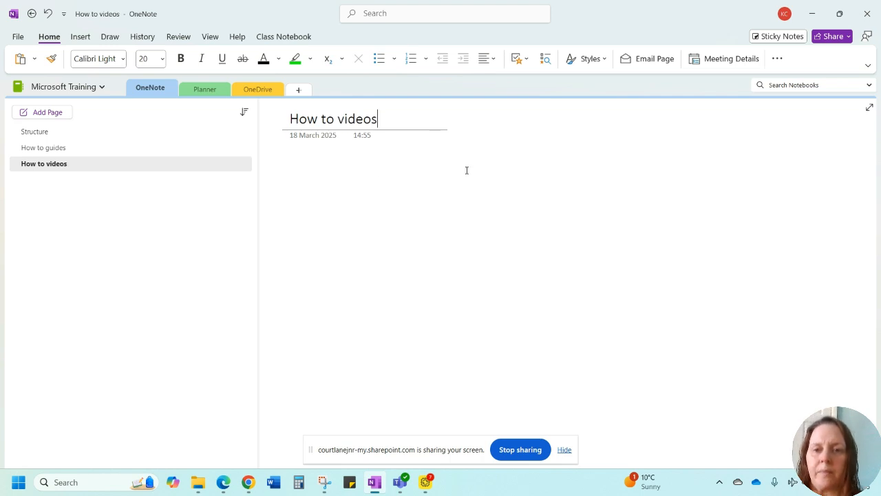
key(Return)
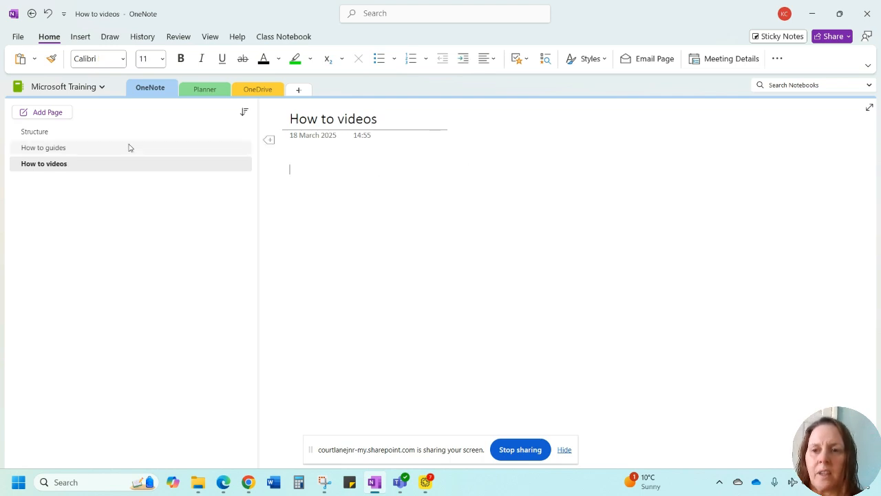
Step: Move the "Search by Tag" guide with its screenshot from the Structure page to the How to guides page
click(30, 133)
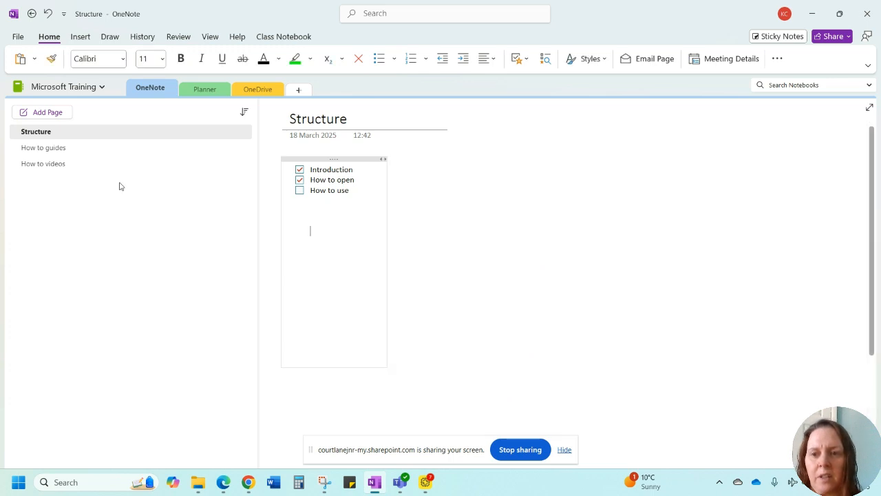
click(61, 148)
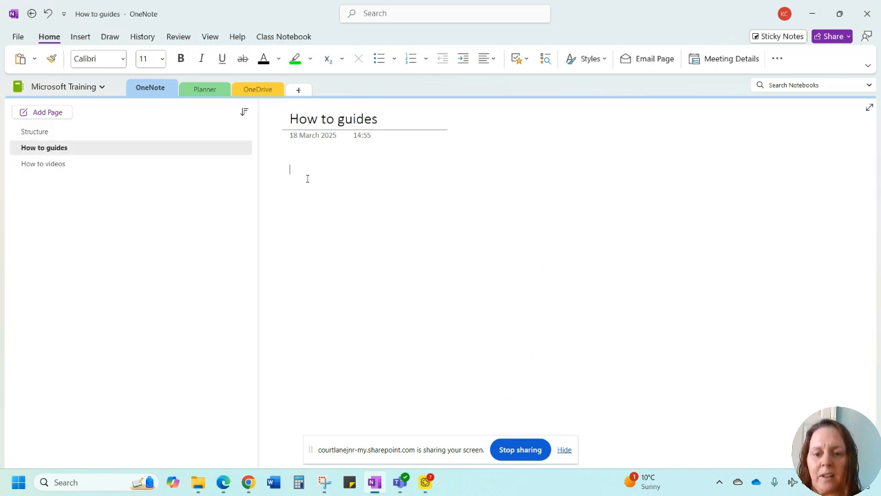
click(331, 390)
Step: Copy the YouTube address of "A Beginners Guide to Microsoft OneNote for Windows 10" from Chrome and paste it into the How to videos page
click(42, 164)
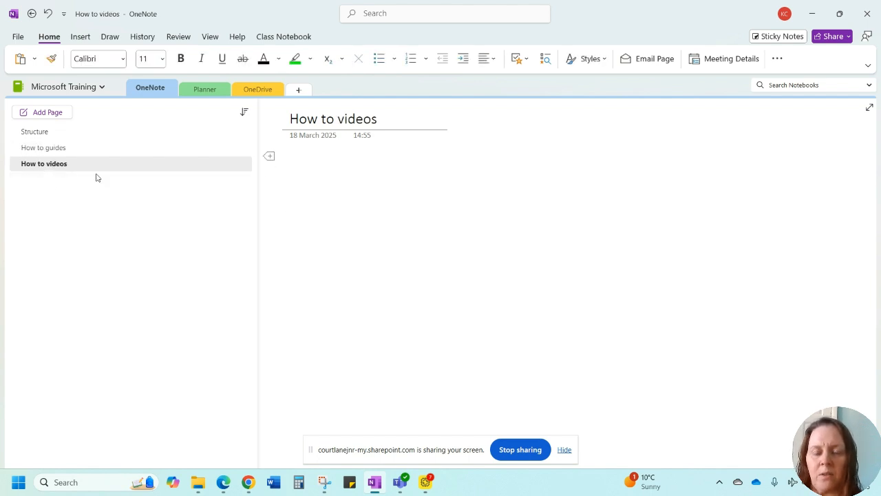
mouse_move(248, 482)
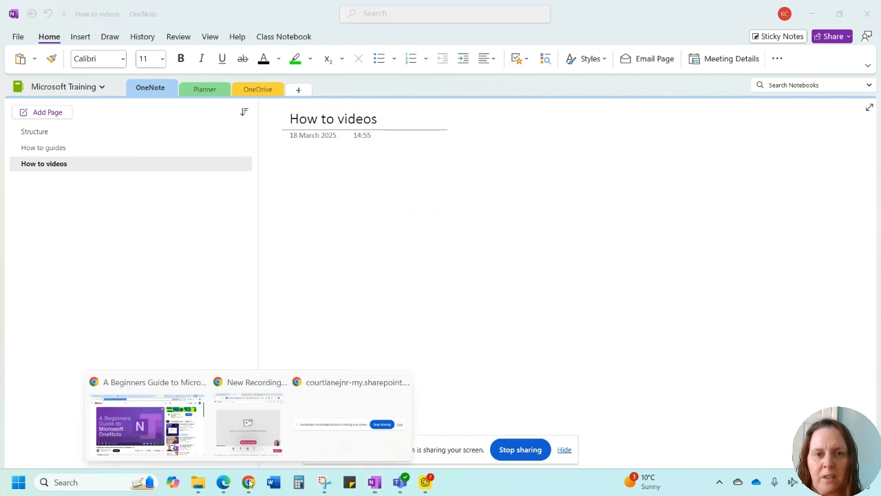
click(181, 428)
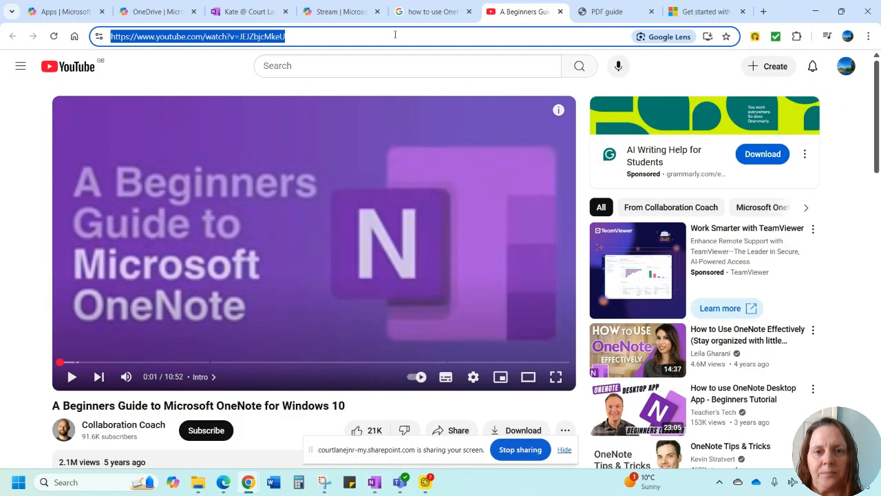
drag(360, 39, 107, 45)
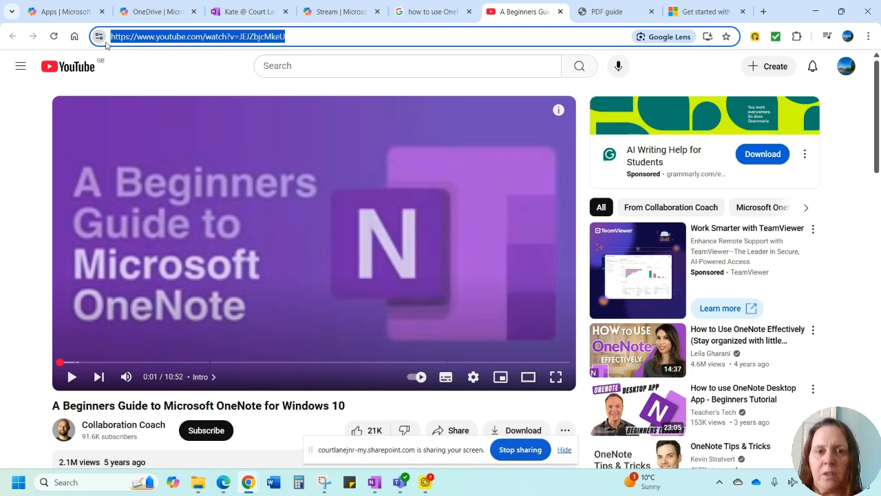
click(815, 12)
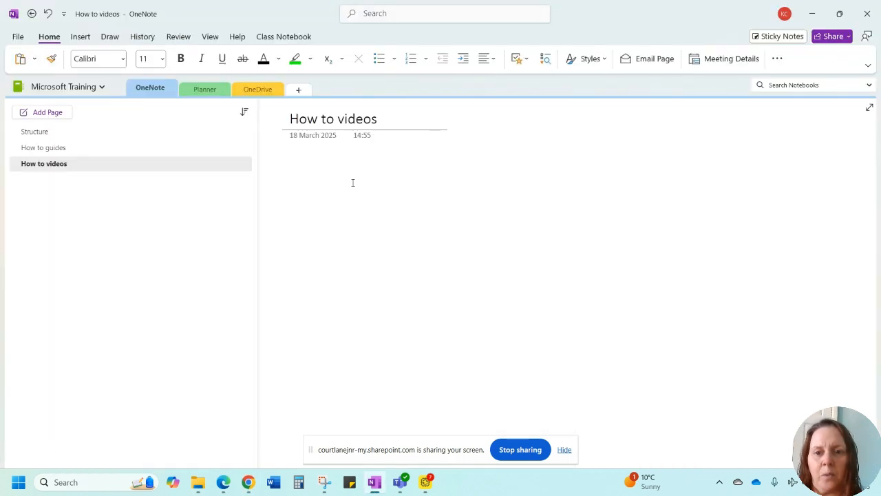
key(ctrl+v)
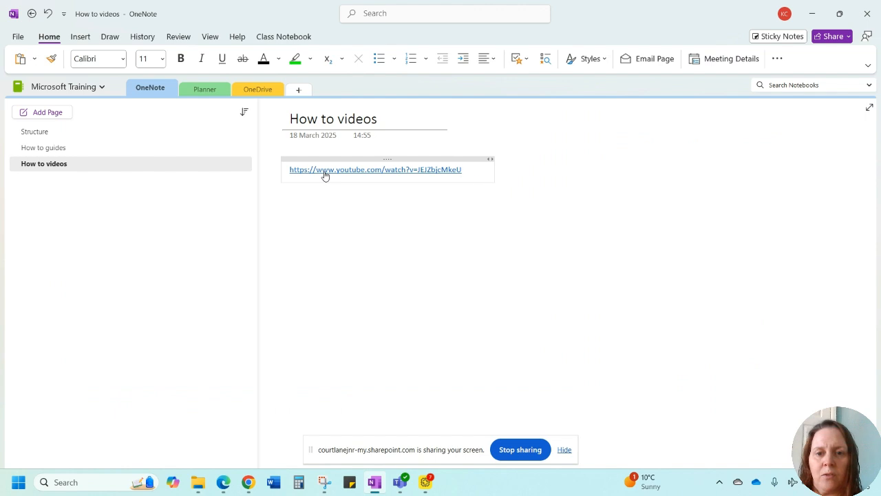
click(369, 357)
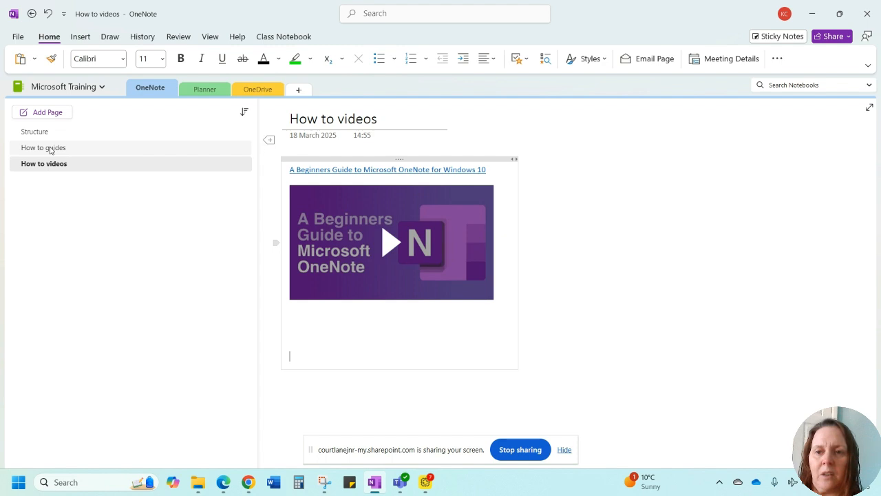
Step: Make How to videos a subpage of How to guides, and check the group by collapsing and expanding it and viewing both pages
right_click(64, 166)
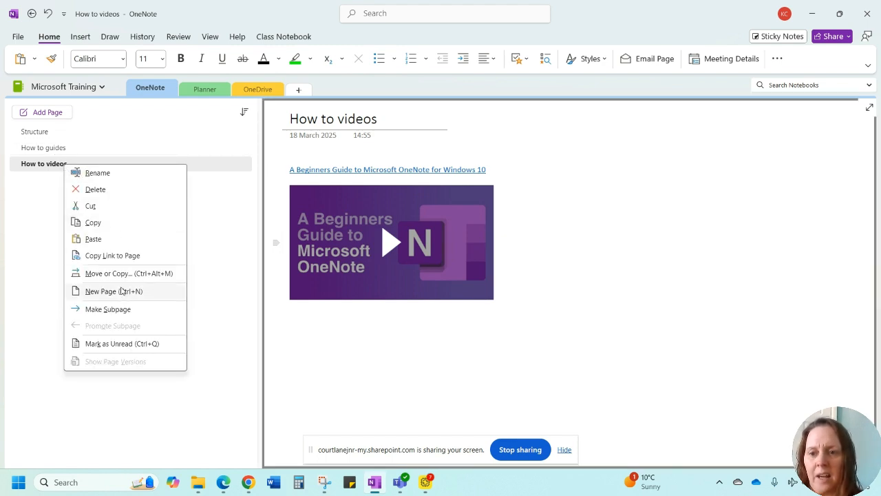
click(107, 309)
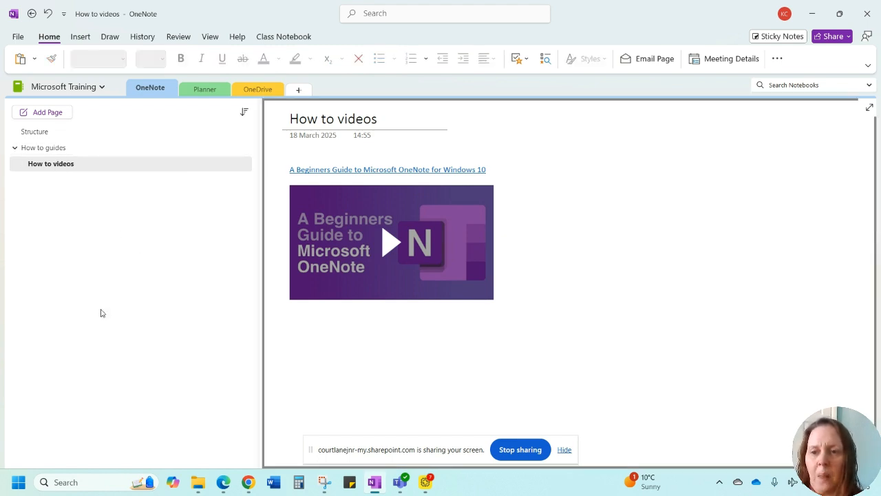
click(14, 148)
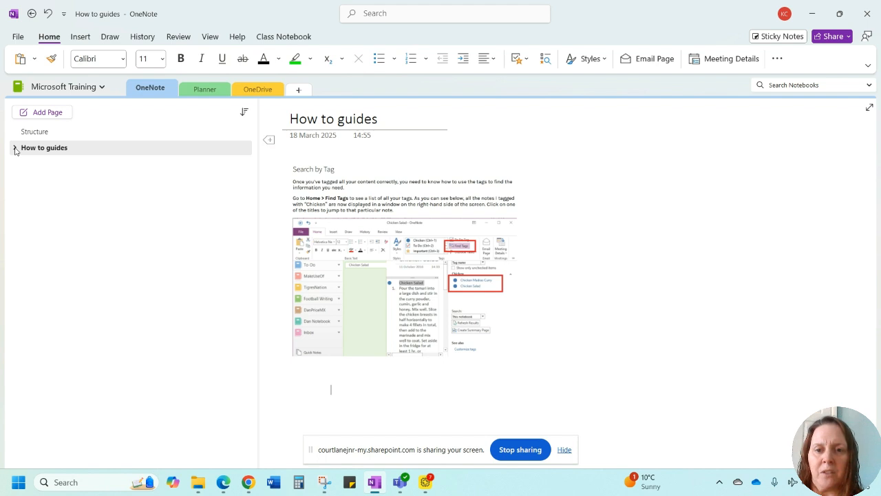
click(14, 148)
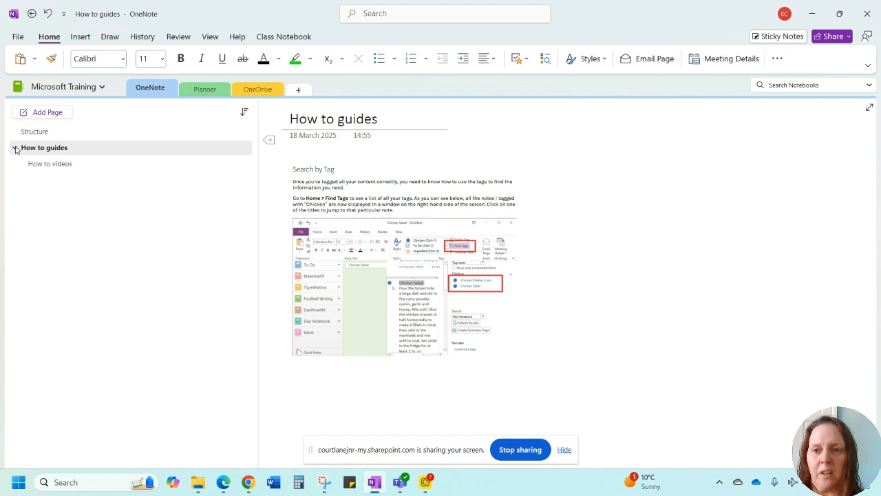
click(53, 165)
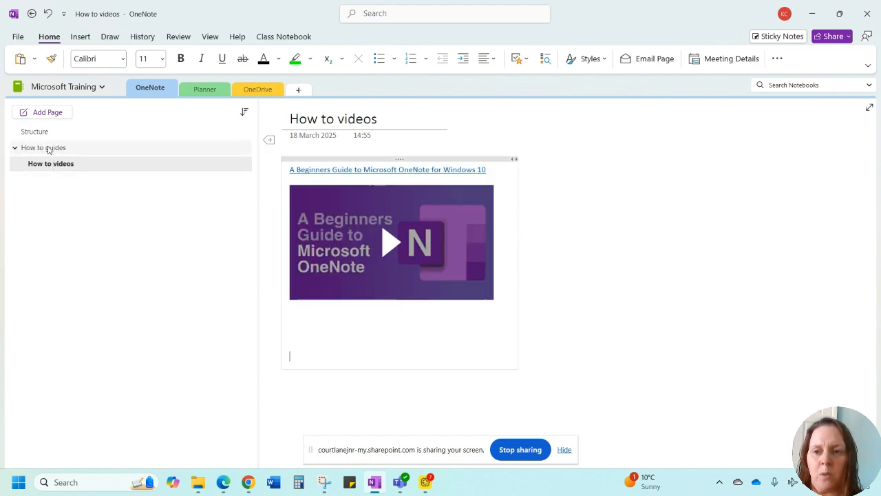
click(48, 148)
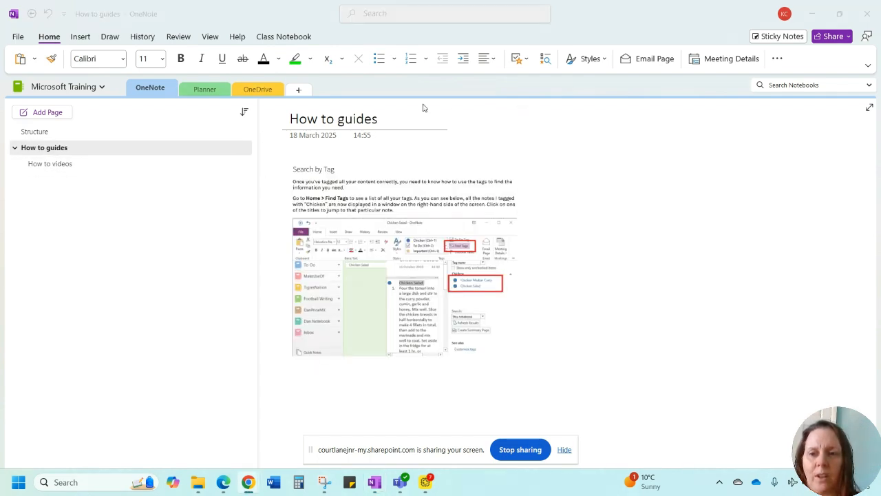
Step: Title the five untitled pages of the OneDrive section, in order, For staff, How to guides, How to videos, Links and FAQs
click(256, 89)
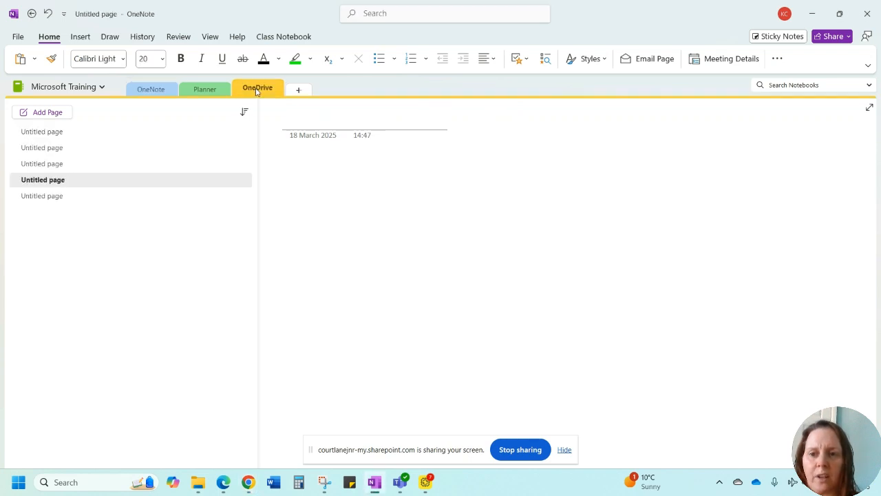
click(36, 136)
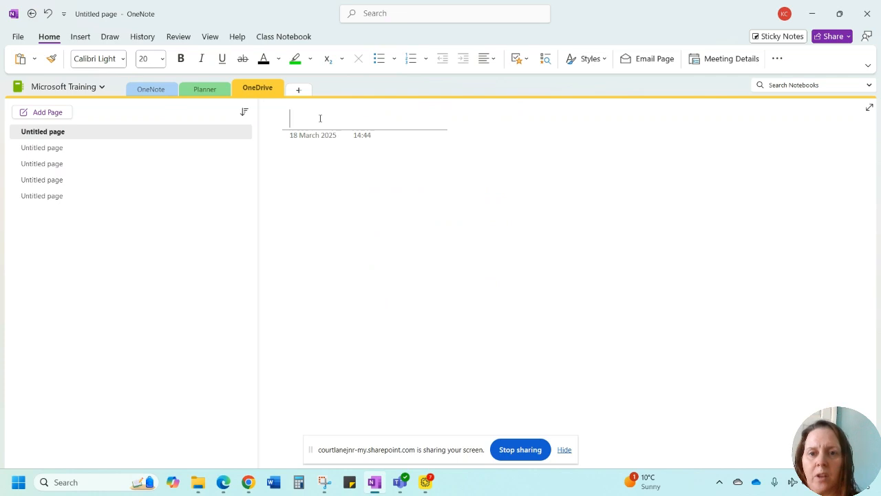
text(For staff)
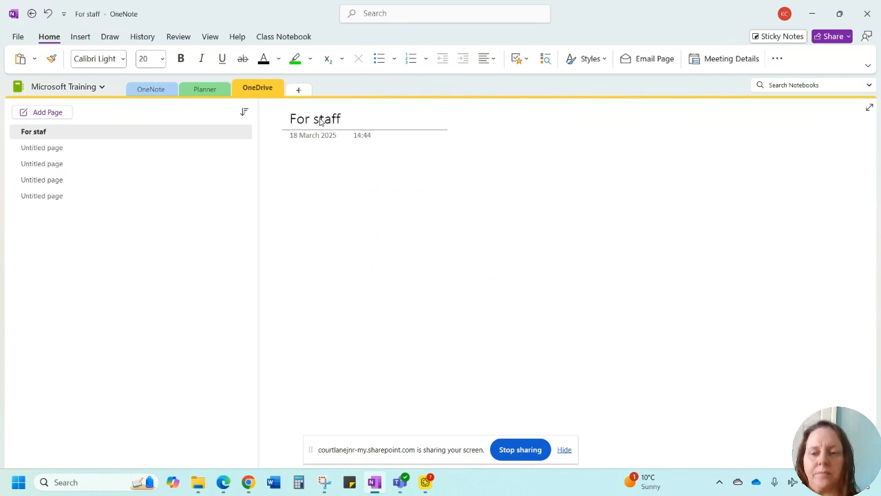
click(67, 148)
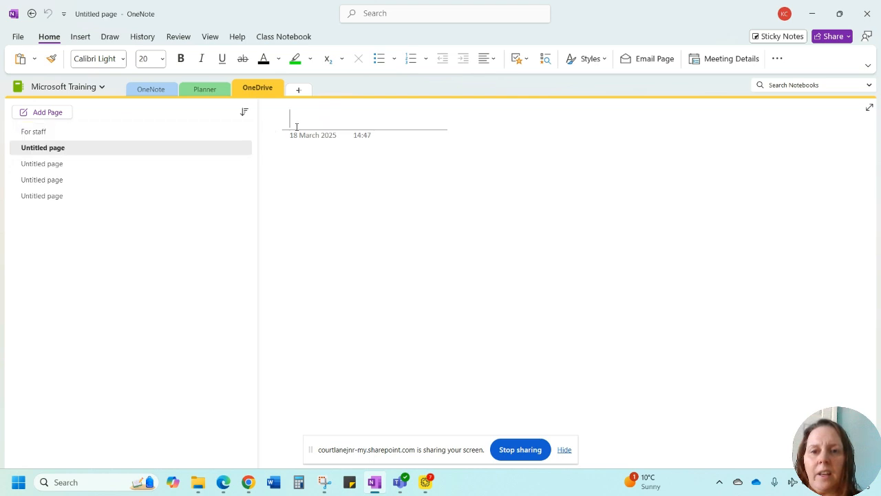
text(to guides)
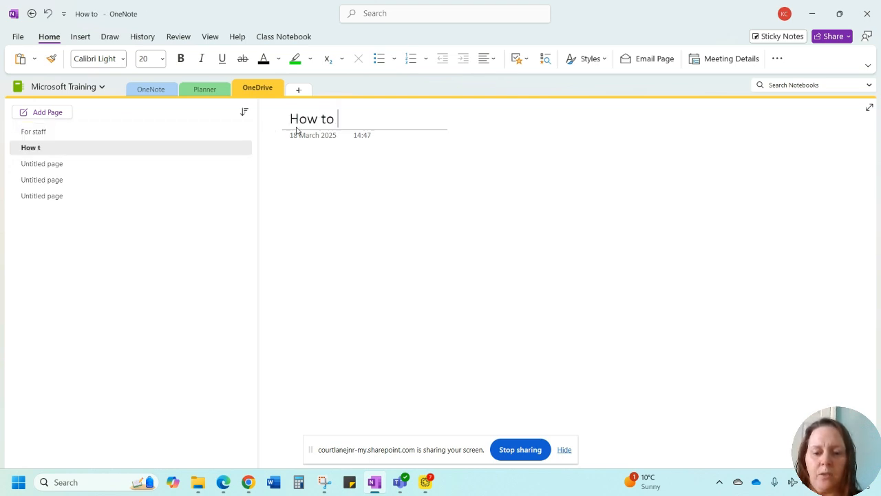
click(58, 163)
text(How to videos)
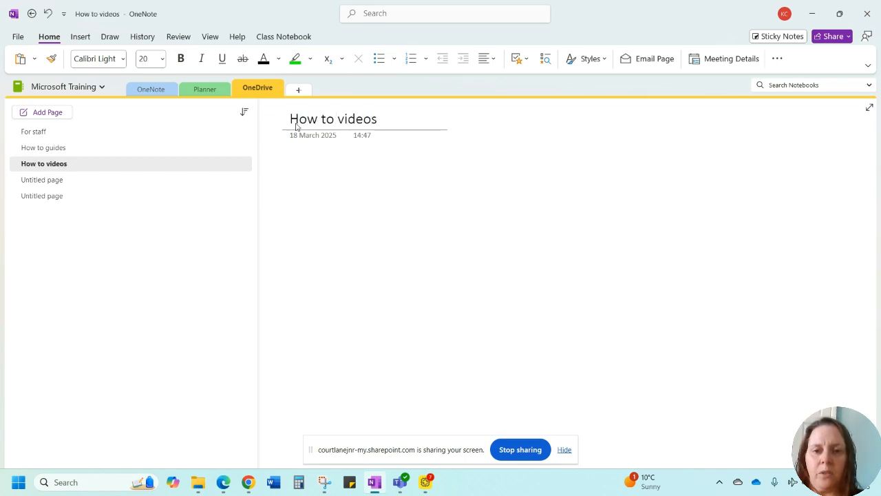
click(46, 180)
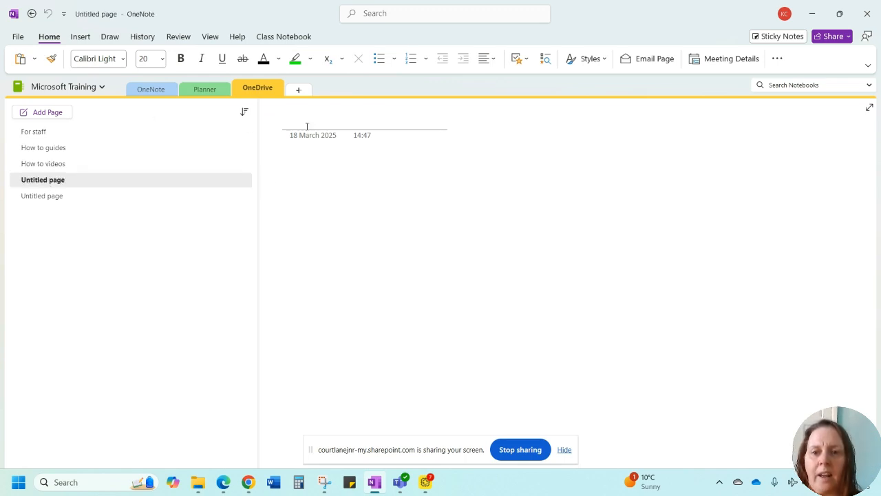
text(Links)
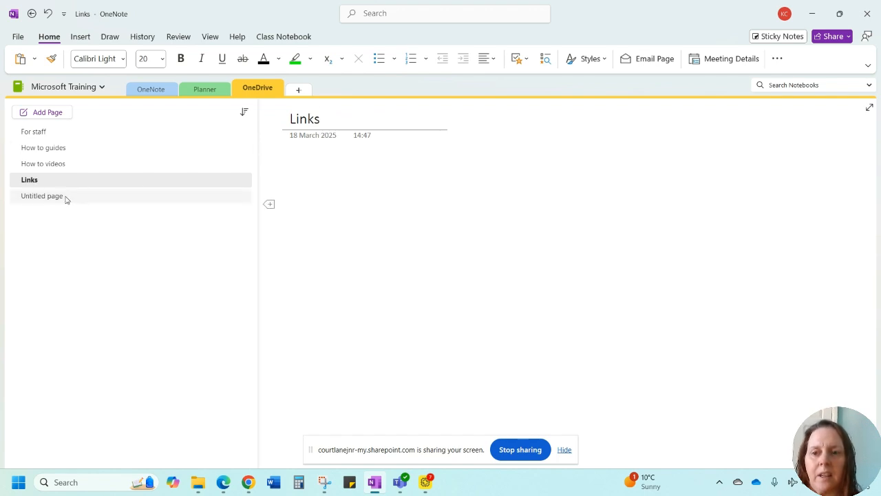
click(68, 199)
text(FAQs)
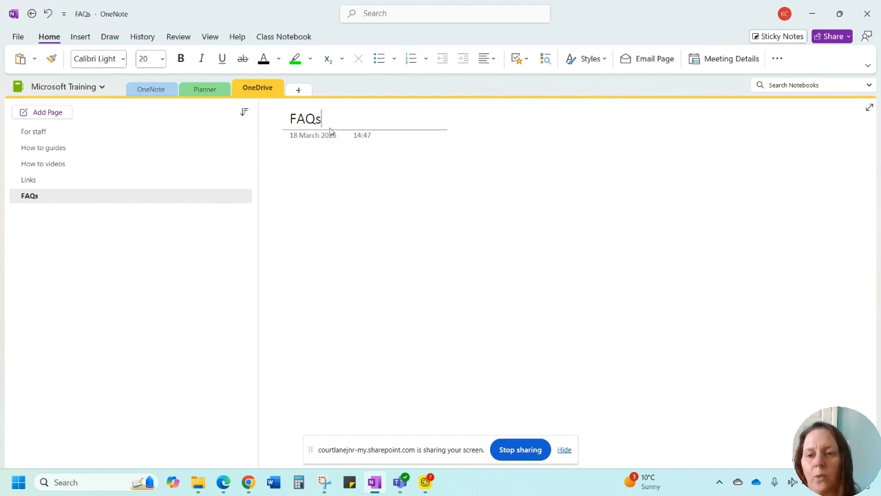
Step: Make the How to guides and How to videos pages of the OneDrive section subpages of For staff
click(50, 148)
right_click(50, 149)
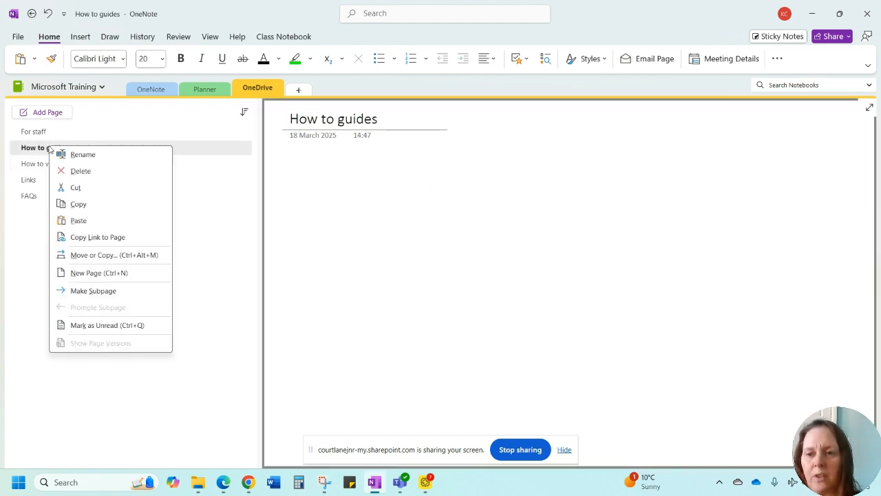
click(93, 291)
click(34, 164)
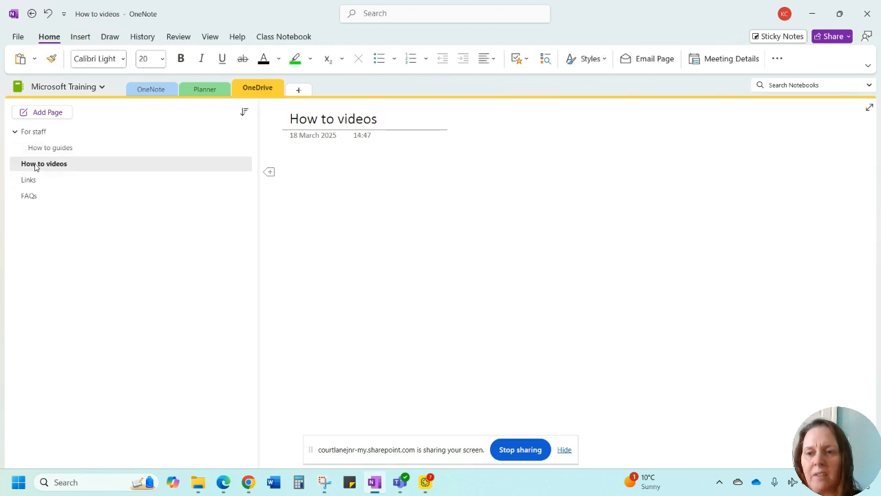
right_click(36, 165)
click(82, 308)
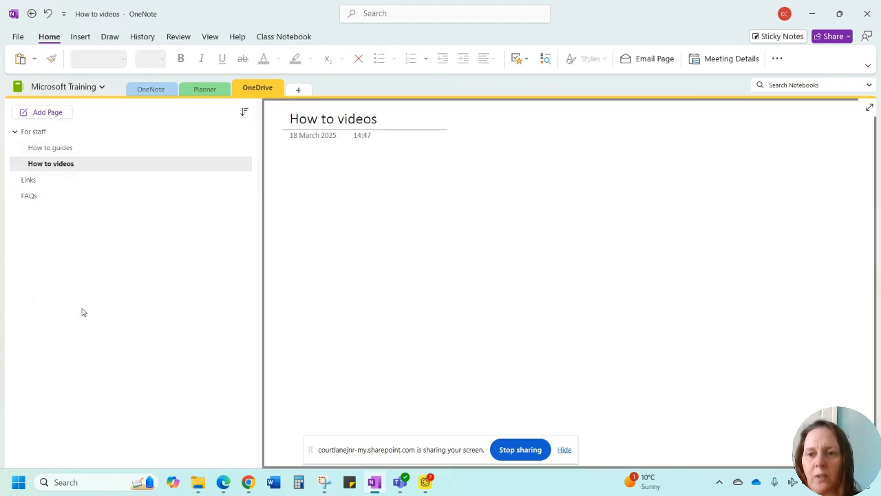
Step: Make the Links and FAQs pages of the OneDrive section subpages of For staff
click(35, 180)
right_click(35, 181)
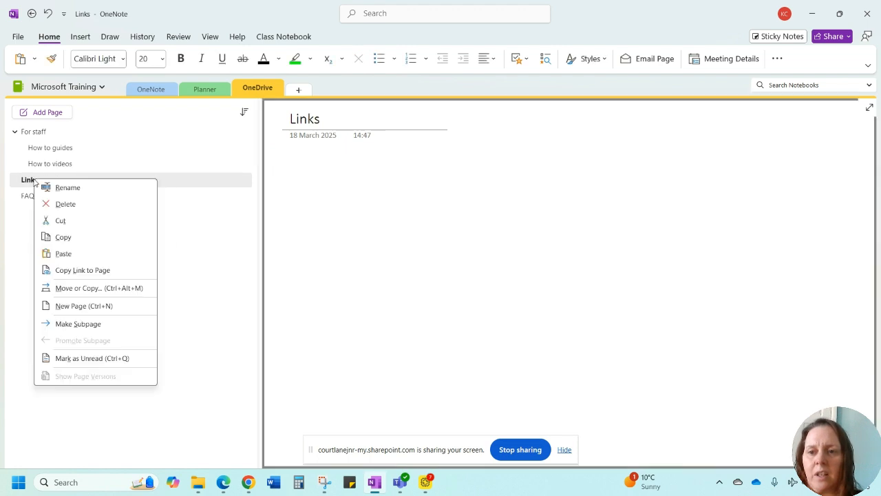
click(84, 323)
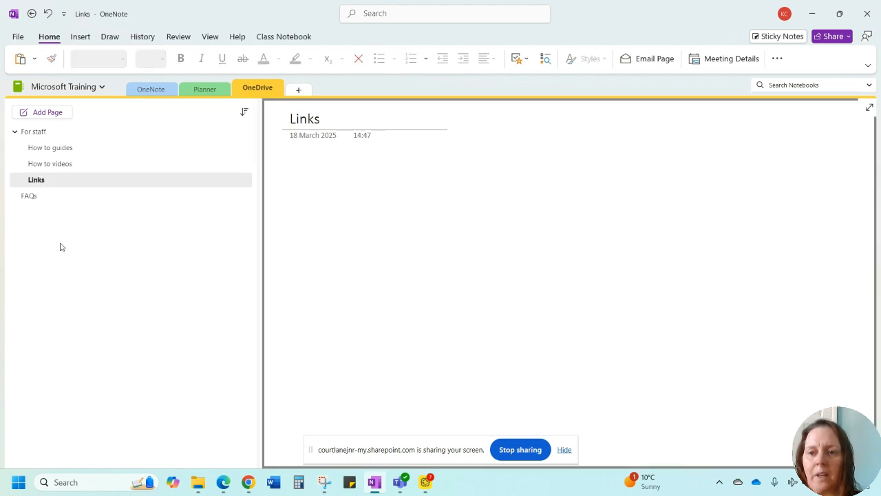
right_click(35, 198)
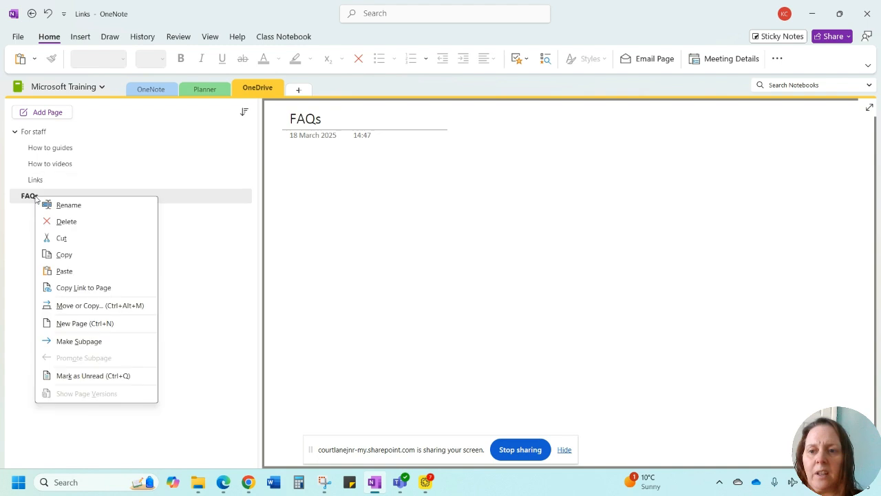
click(93, 342)
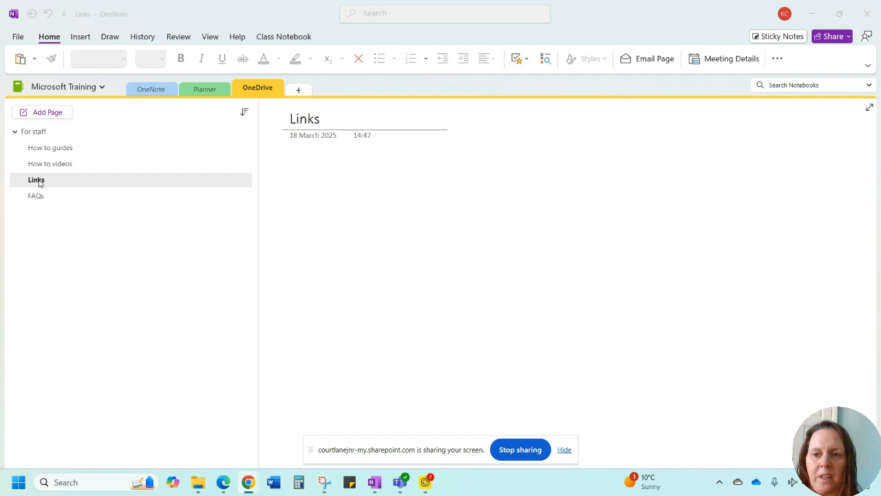
Step: Move the Links page below FAQs and promote it from subpage to top-level page
drag(38, 183, 42, 203)
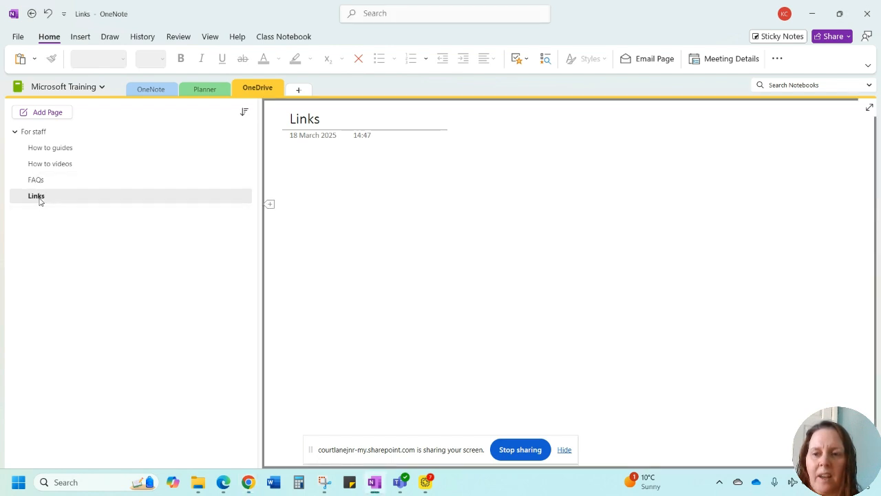
right_click(40, 199)
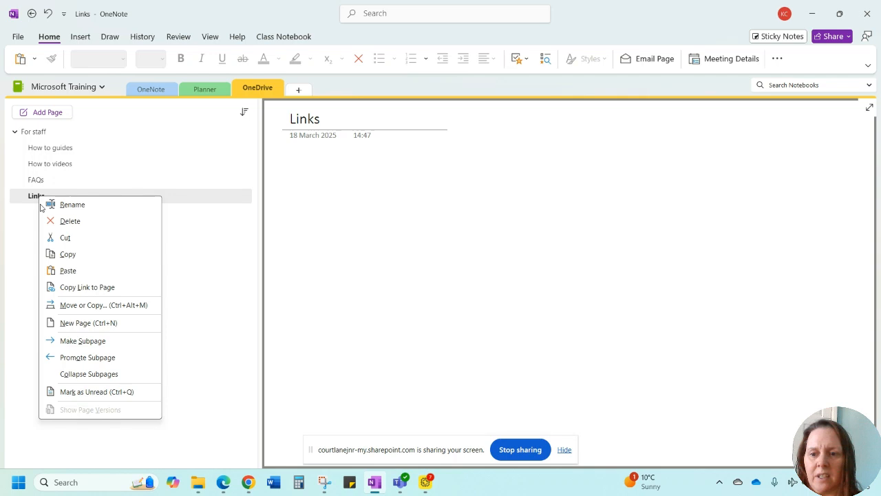
click(84, 358)
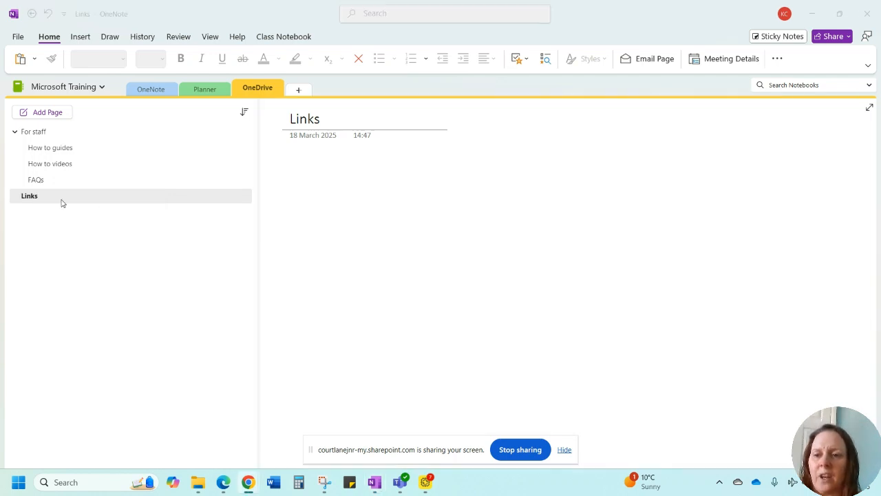
Step: Try promoting the Links page to top level from a position above FAQs, and make it a subpage again
drag(32, 199, 38, 176)
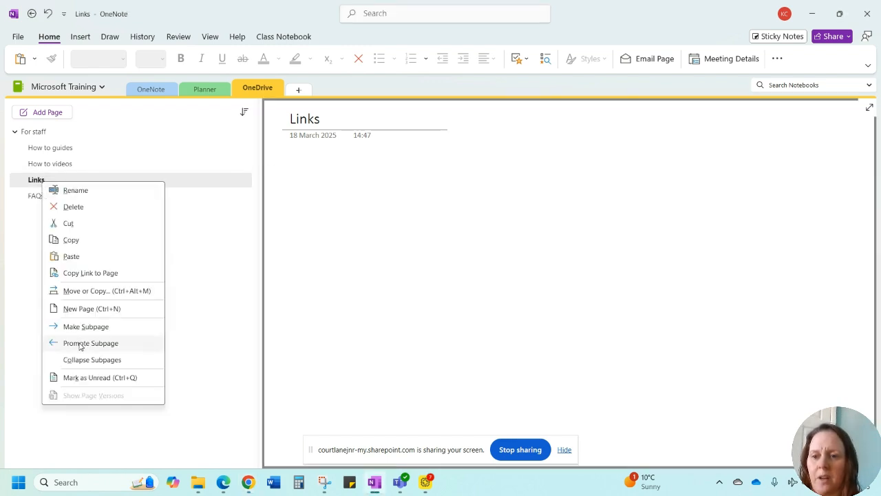
click(79, 346)
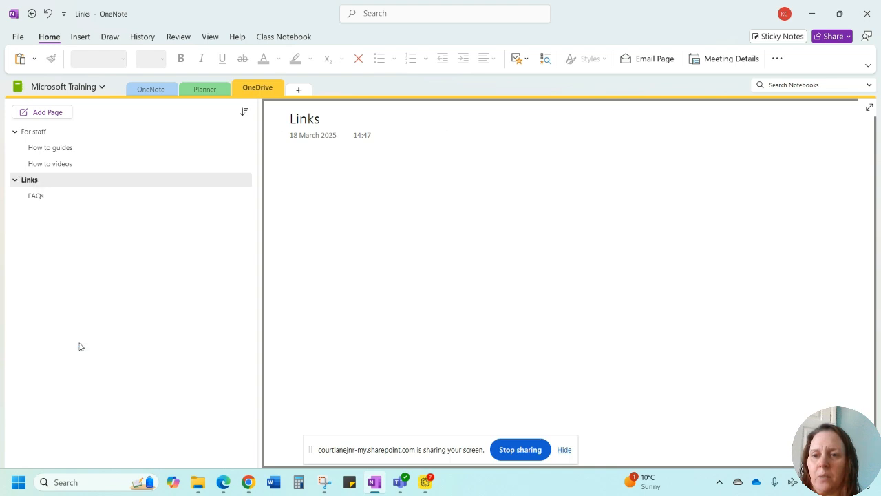
right_click(31, 183)
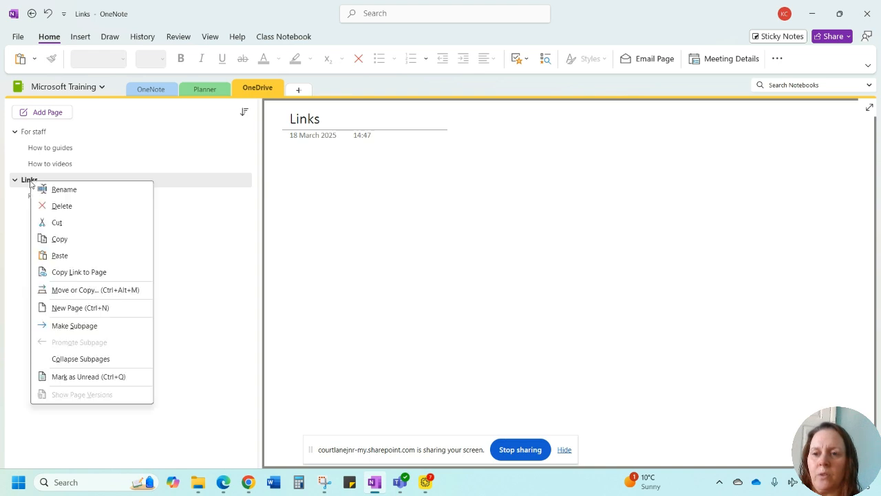
click(74, 326)
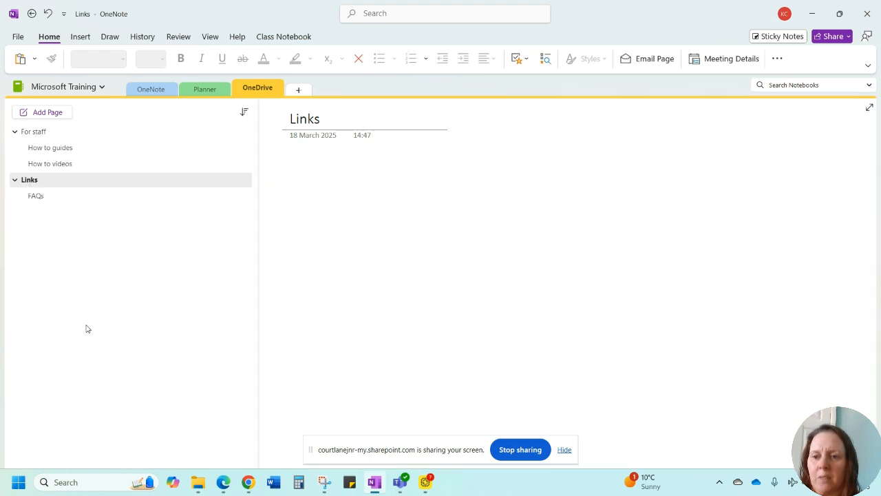
Step: Return the Links page below FAQs as a top-level page, and collapse the For staff group
drag(47, 204, 48, 204)
right_click(40, 196)
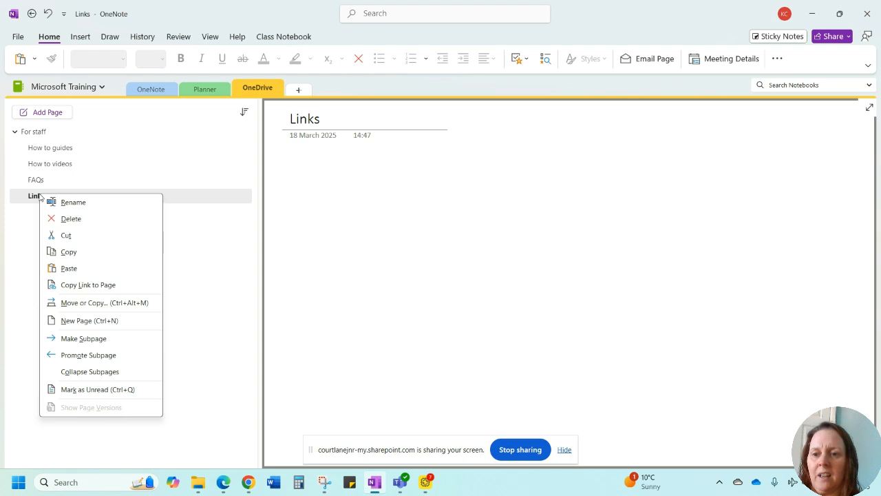
click(97, 355)
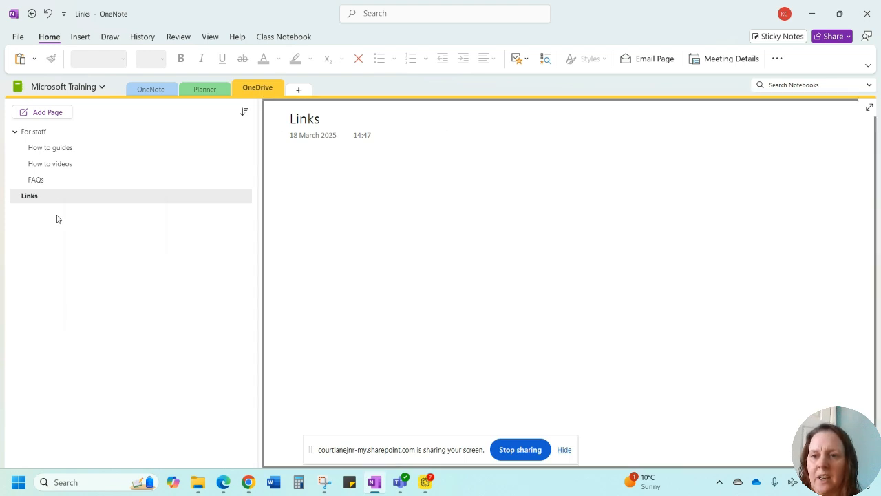
click(14, 132)
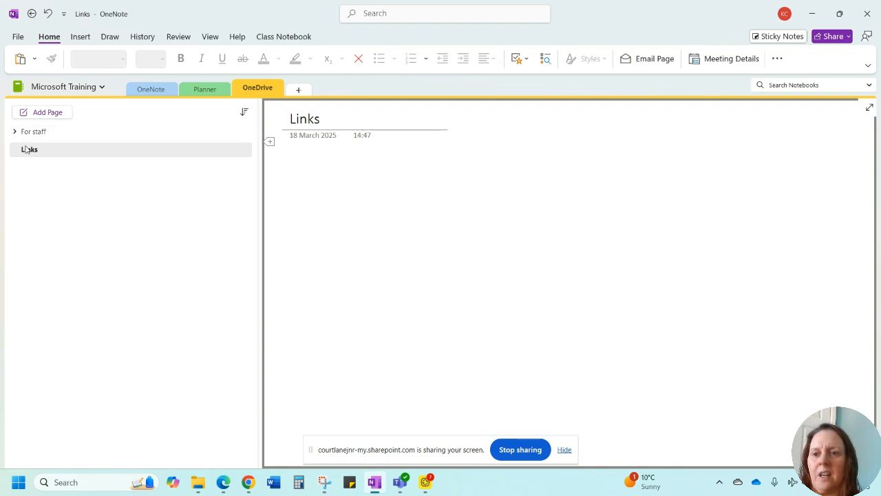